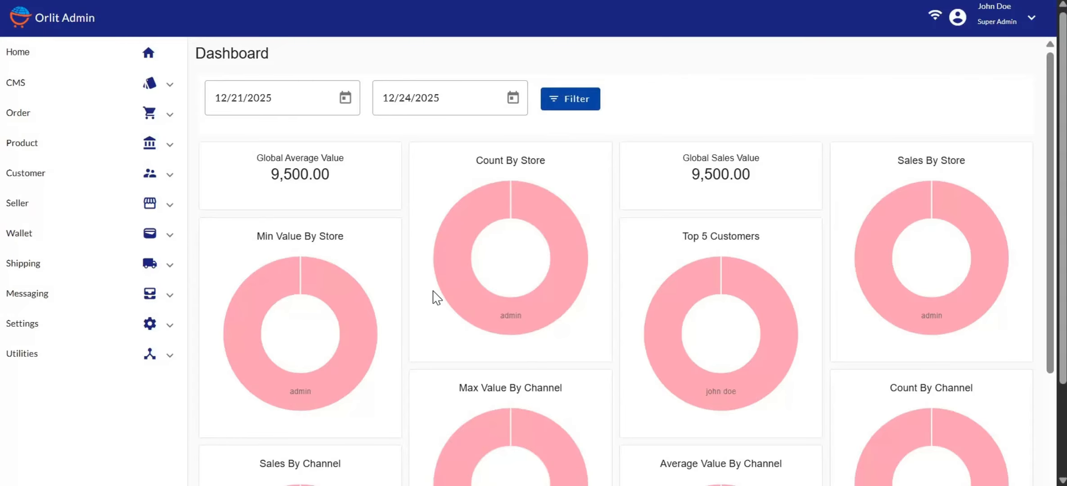
Step: Expand the Customer section in the sidebar to show Customer Groups and Customers
{"action": "left_click", "coordinate": [36, 179]}
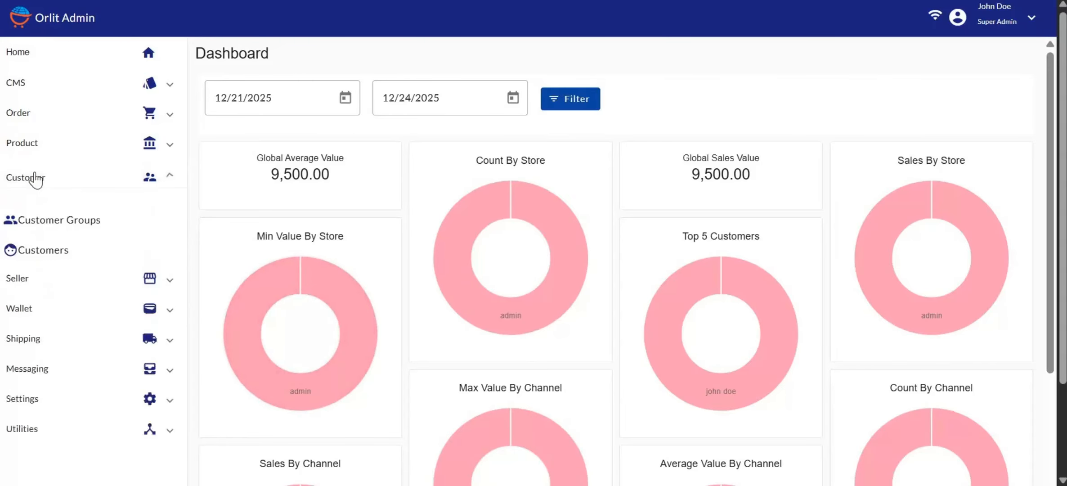
Step: Go to the Customer Groups page and start a blank new customer group
{"action": "left_click", "coordinate": [95, 223]}
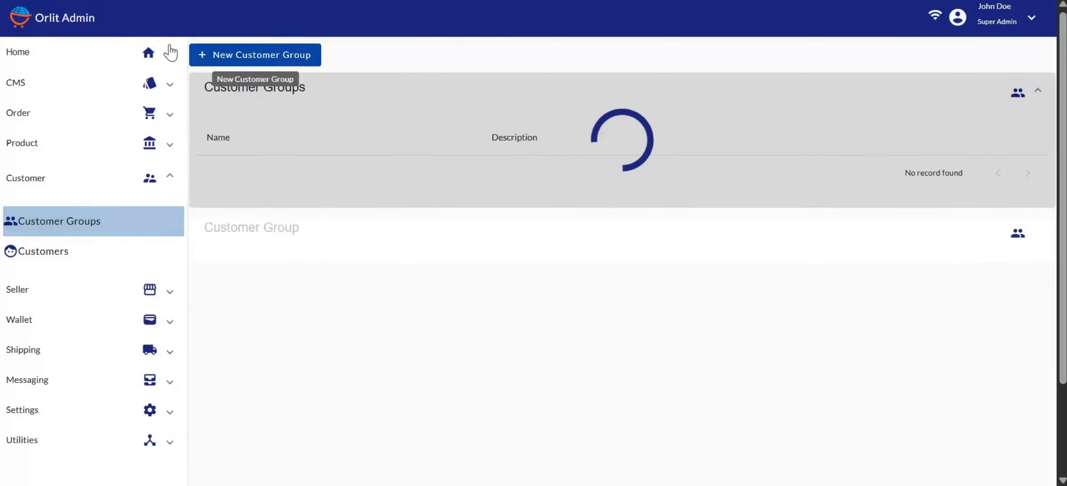
{"action": "left_click", "coordinate": [266, 60]}
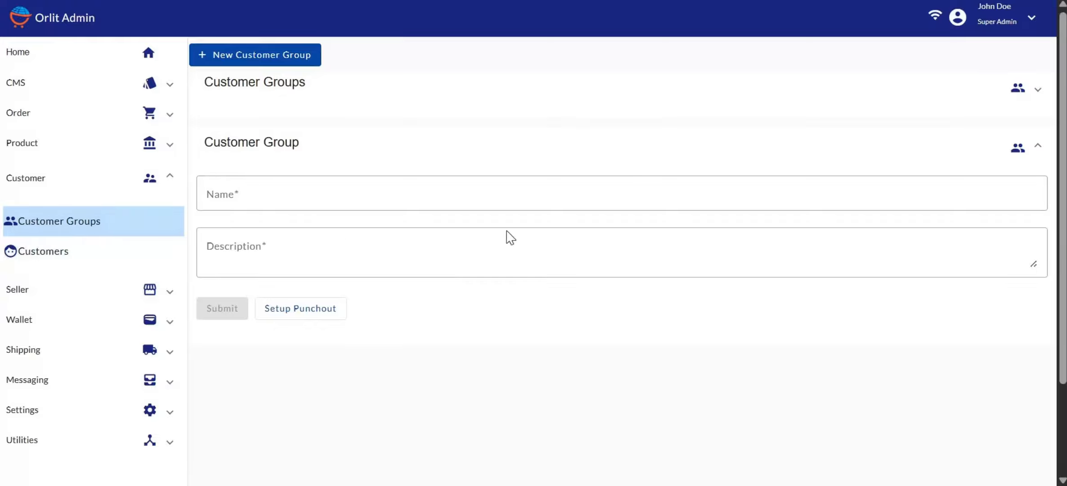
Step: Open a blank new customer form from the Customers list
{"action": "left_click", "coordinate": [118, 265]}
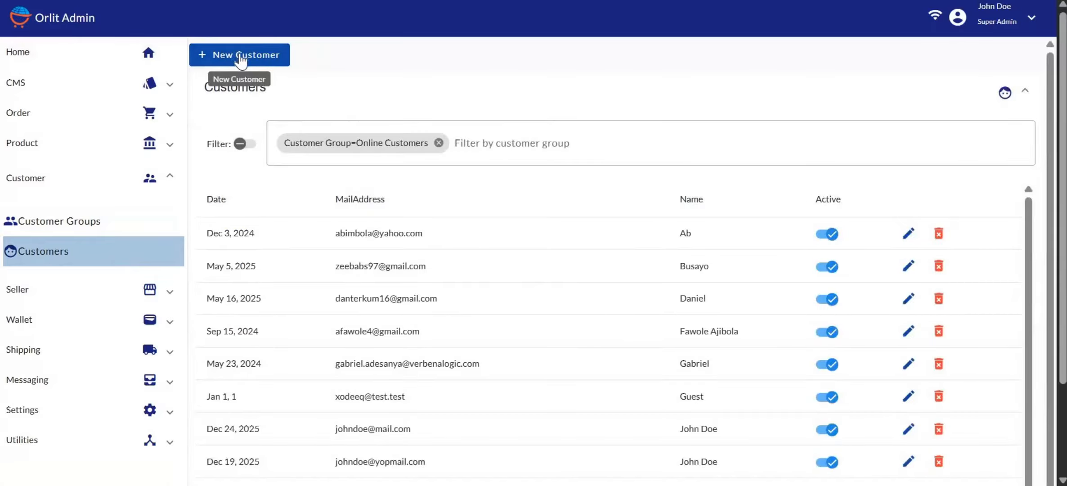
{"action": "left_click", "coordinate": [270, 50]}
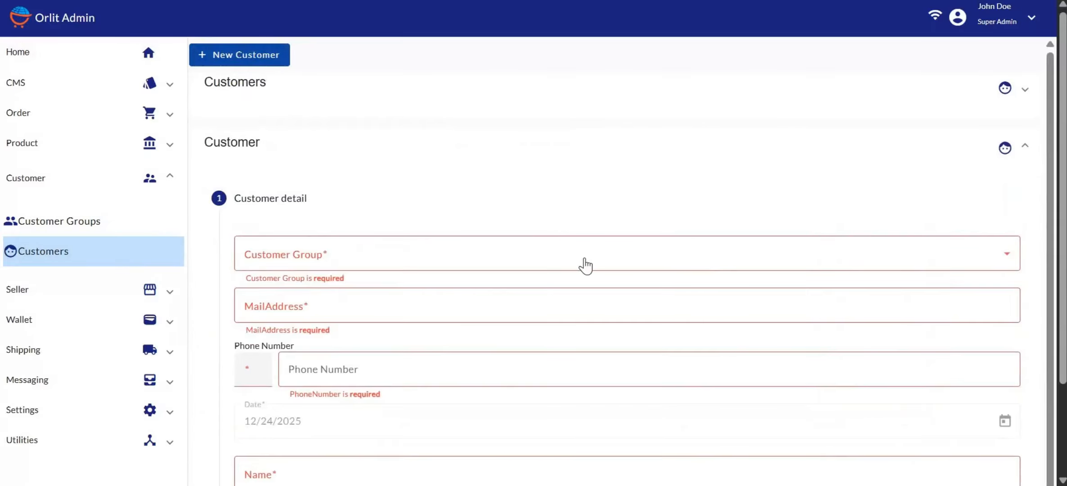
{"action": "scroll", "coordinate": [584, 265], "scroll_direction": "down", "scroll_amount": 2}
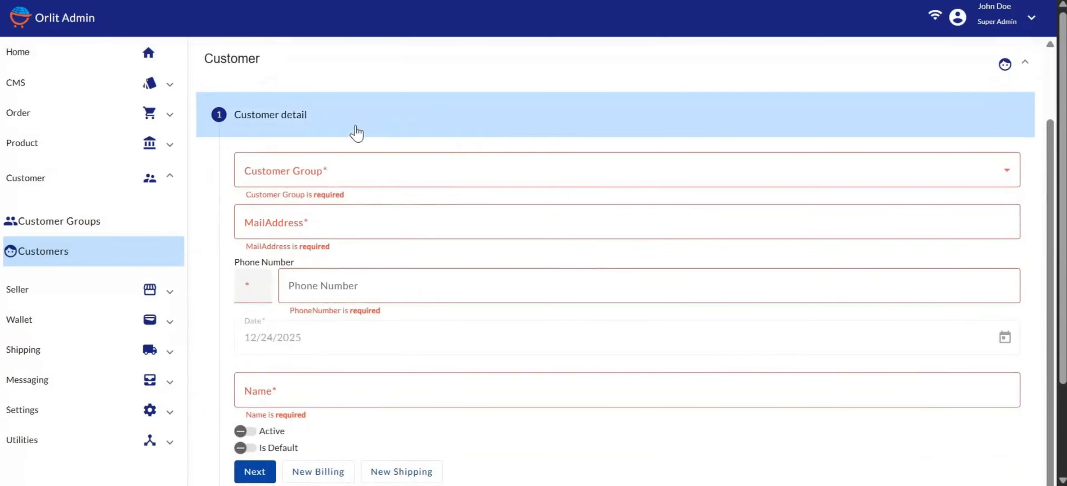
Step: Assign the customer to Online Customers and fill in their e-mail, phone and name
{"action": "left_click", "coordinate": [285, 183]}
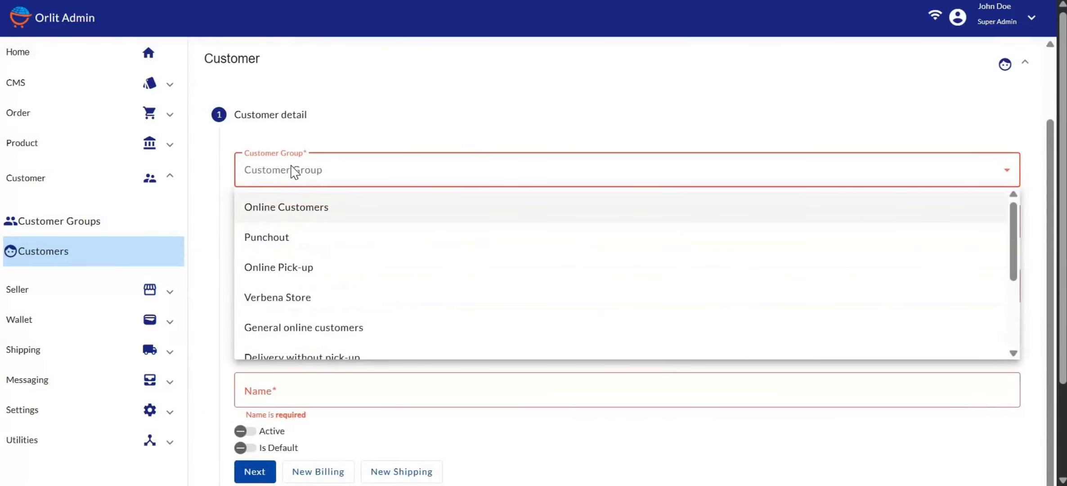
{"action": "left_click", "coordinate": [310, 212]}
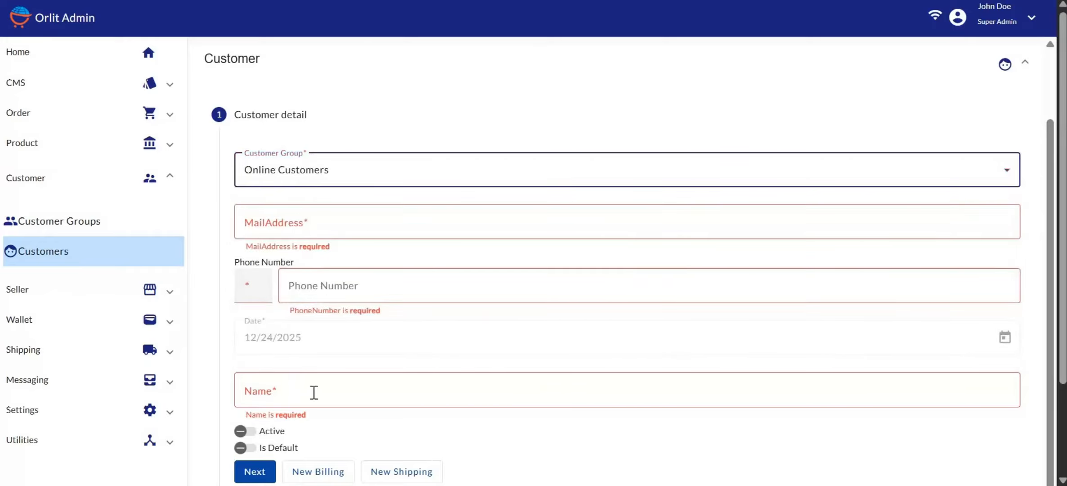
{"action": "left_click", "coordinate": [289, 221]}
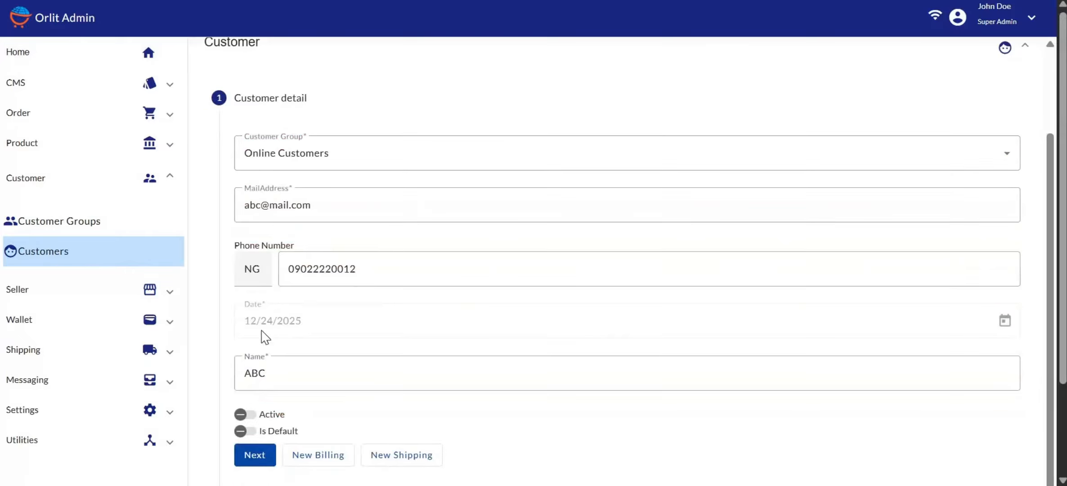
{"action": "scroll", "coordinate": [277, 342], "scroll_direction": "down", "scroll_amount": 3}
{"action": "scroll", "coordinate": [340, 293], "scroll_direction": "up", "scroll_amount": 2}
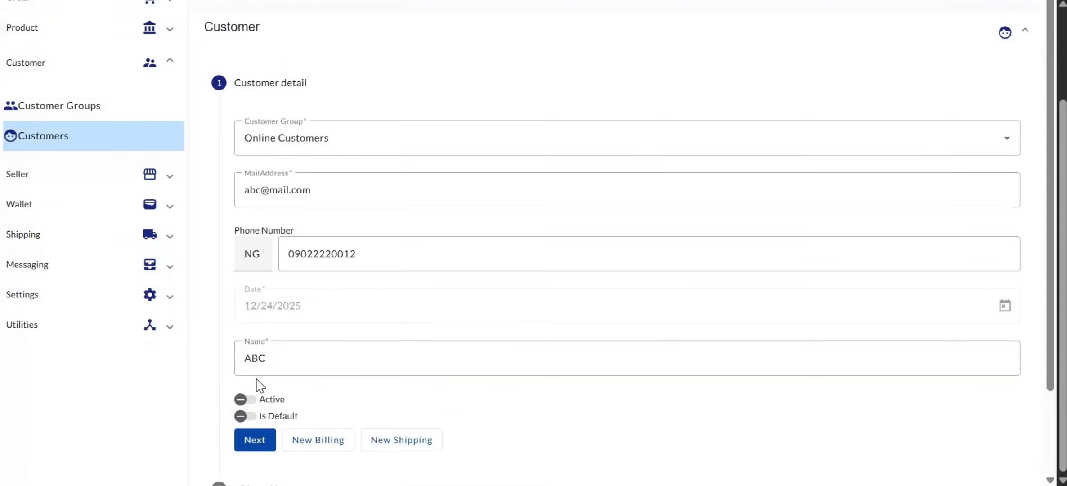
{"action": "left_click", "coordinate": [293, 422]}
{"action": "scroll", "coordinate": [242, 380], "scroll_direction": "down", "scroll_amount": 2}
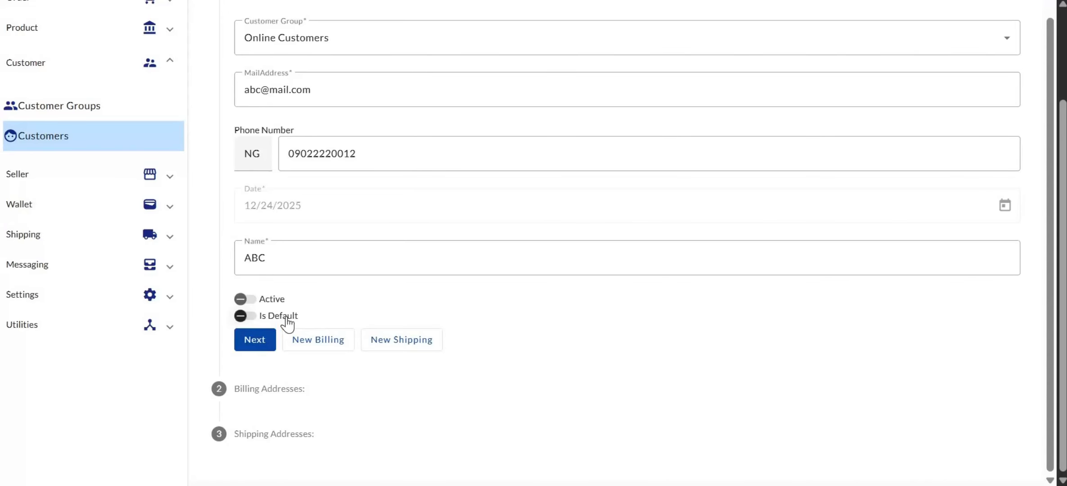
Step: Turn on the new customer's Active toggle, leaving it not marked as default
{"action": "scroll", "coordinate": [286, 323], "scroll_direction": "up", "scroll_amount": 3}
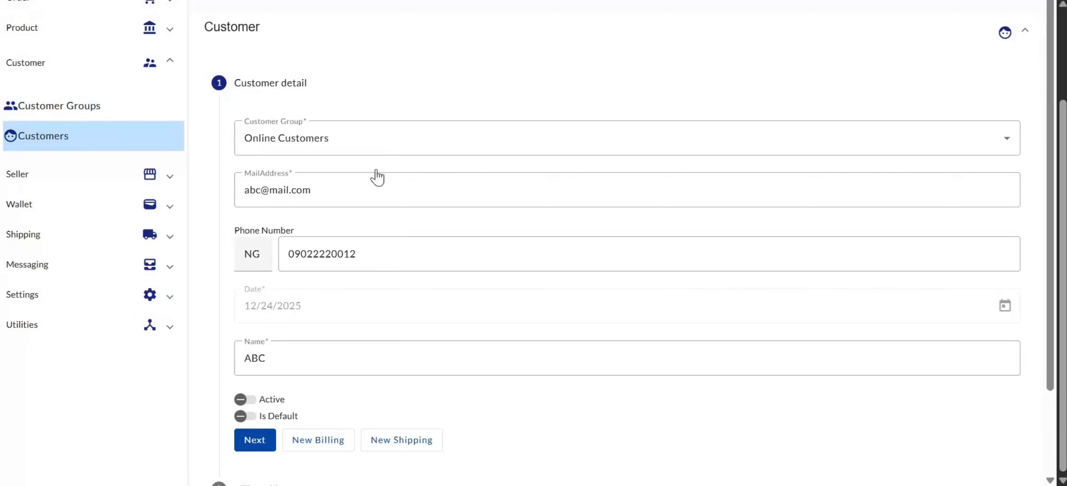
{"action": "left_click", "coordinate": [245, 402]}
{"action": "scroll", "coordinate": [312, 414], "scroll_direction": "down", "scroll_amount": 2}
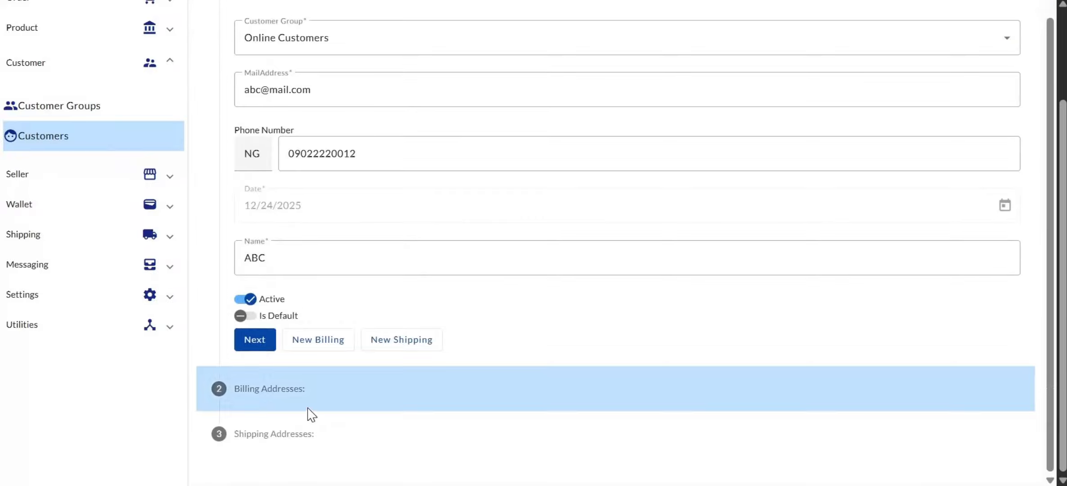
Step: Enter the billing contact person's name, e-mail and phone number, with country Nigeria
{"action": "left_click", "coordinate": [254, 341]}
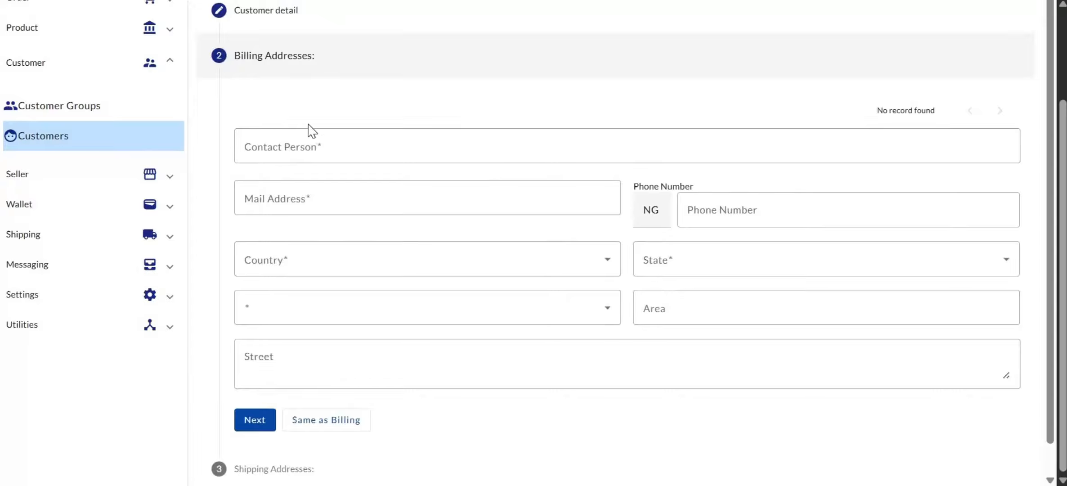
{"action": "left_click", "coordinate": [290, 142]}
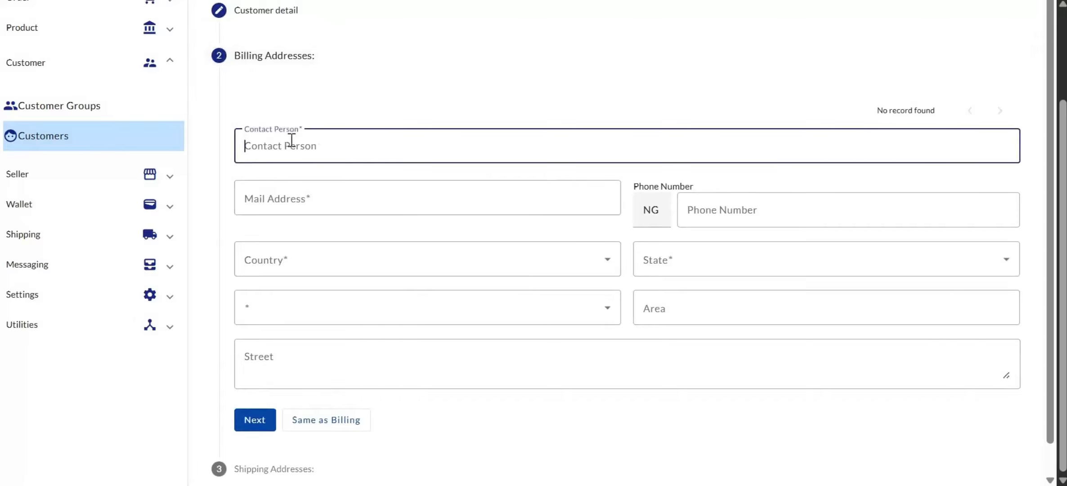
{"action": "type", "text": "John Doe"}
{"action": "left_click", "coordinate": [288, 197]}
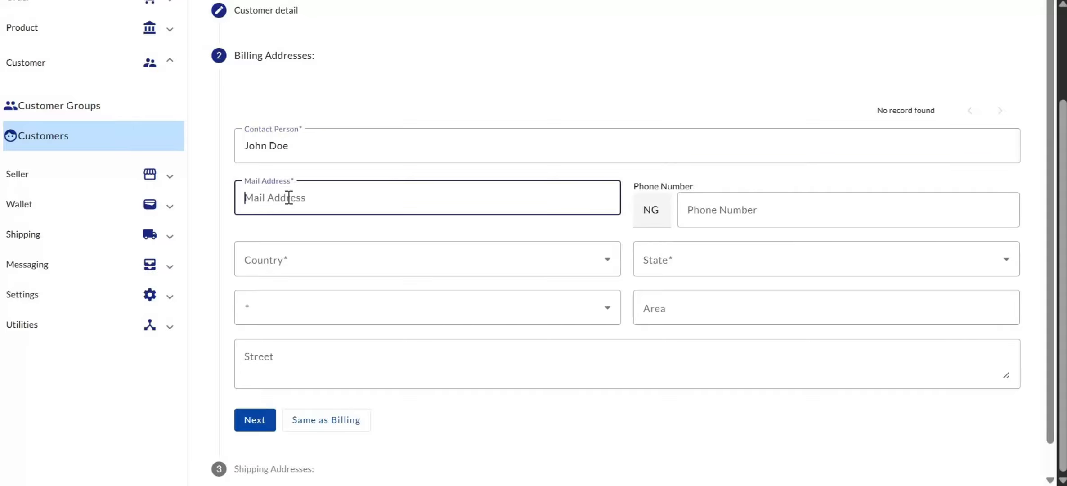
{"action": "left_click", "coordinate": [718, 224]}
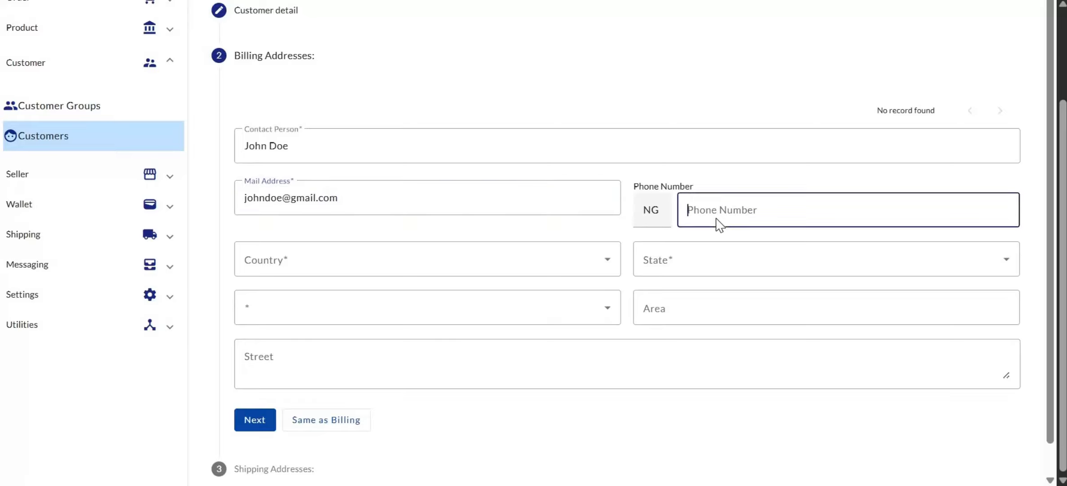
{"action": "left_click", "coordinate": [282, 265]}
{"action": "left_click", "coordinate": [262, 310]}
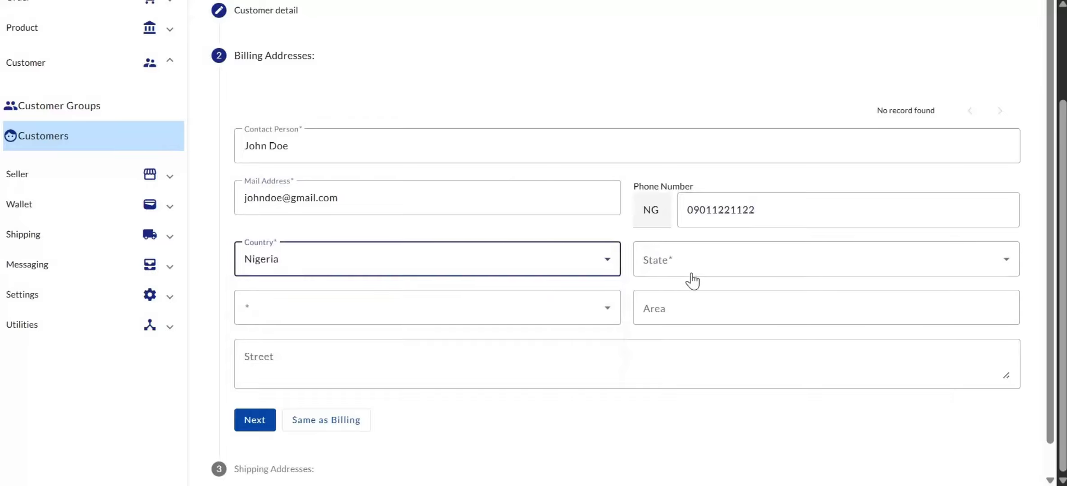
Step: Set the billing state to Abuja and local government area to Kuje
{"action": "left_click", "coordinate": [655, 269]}
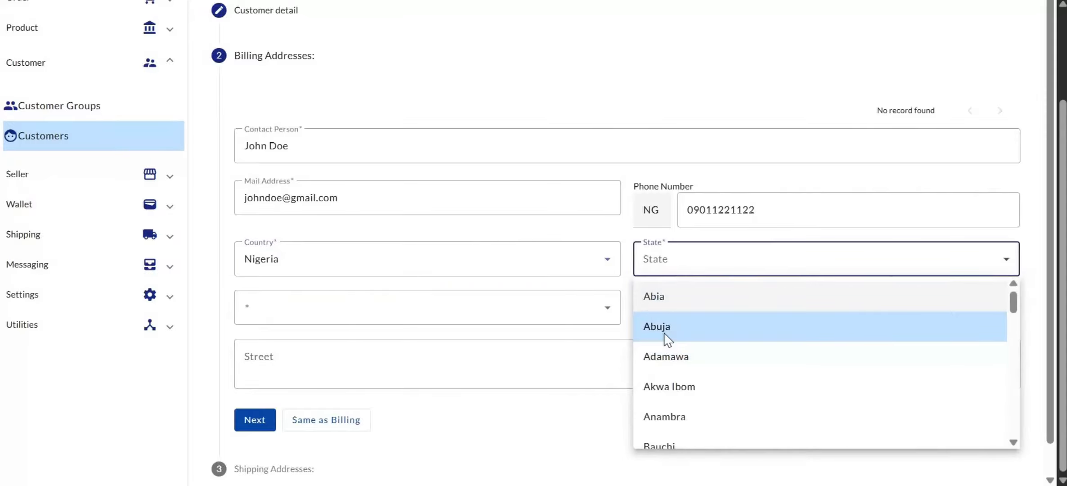
{"action": "left_click", "coordinate": [665, 329]}
{"action": "left_click", "coordinate": [288, 309]}
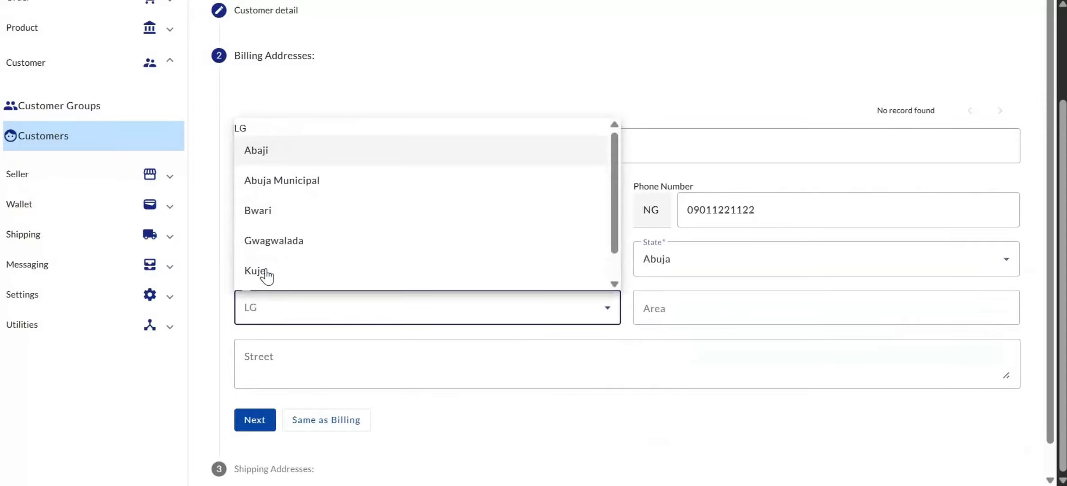
{"action": "left_click", "coordinate": [266, 271]}
Step: Fill in the billing area and street, then reuse billing as the shipping address
{"action": "left_click", "coordinate": [673, 306]}
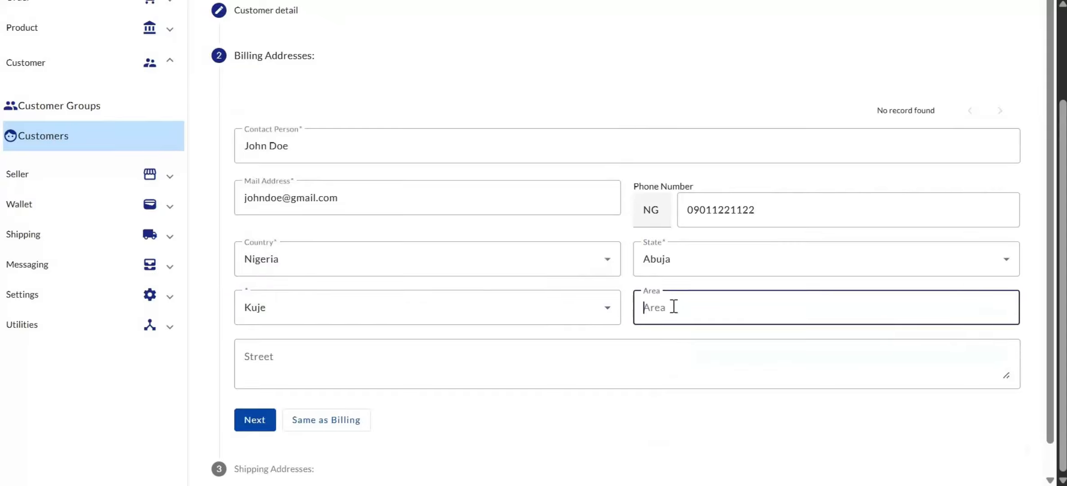
{"action": "type", "text": "Kuje"}
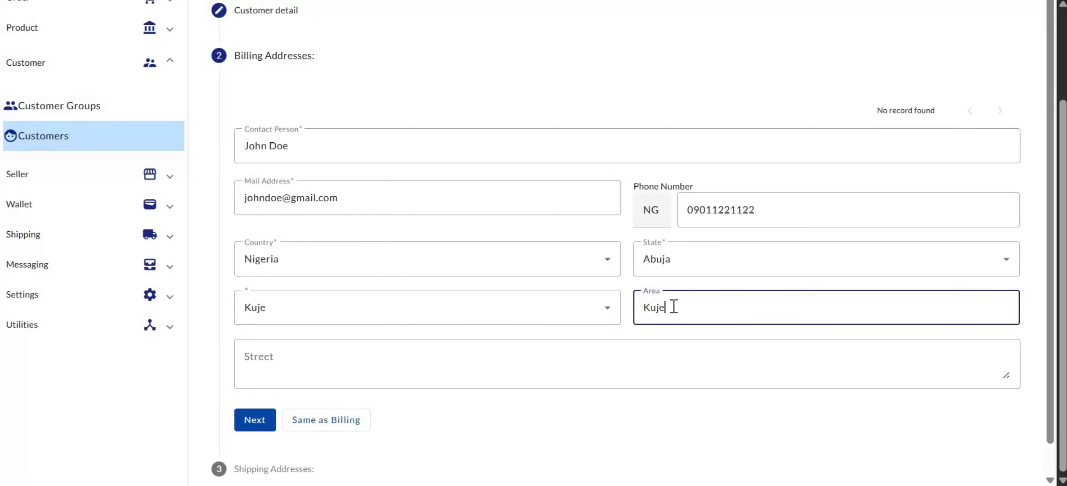
{"action": "left_click", "coordinate": [260, 359]}
{"action": "type", "text": "K"}
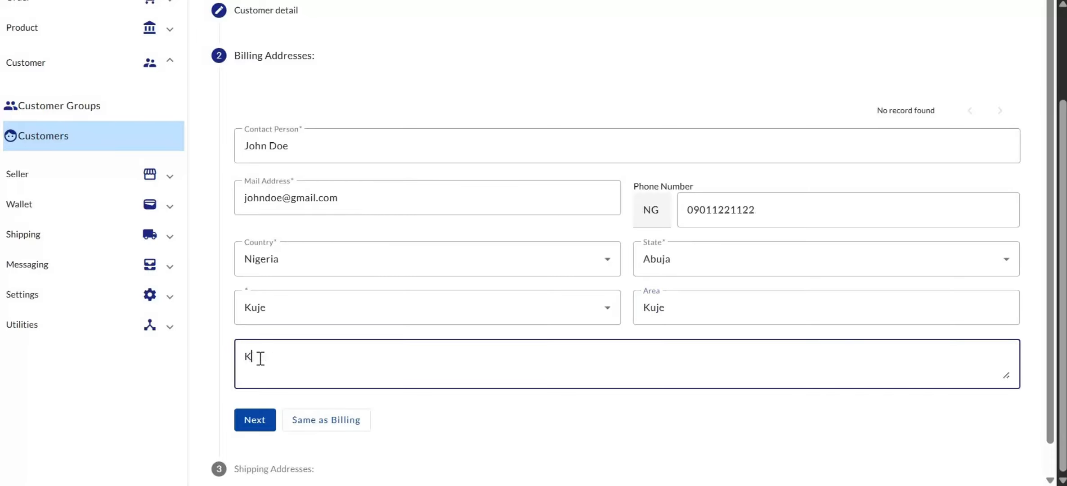
{"action": "type", "text": "ujje"}
{"action": "scroll", "coordinate": [272, 351], "scroll_direction": "down", "scroll_amount": 1}
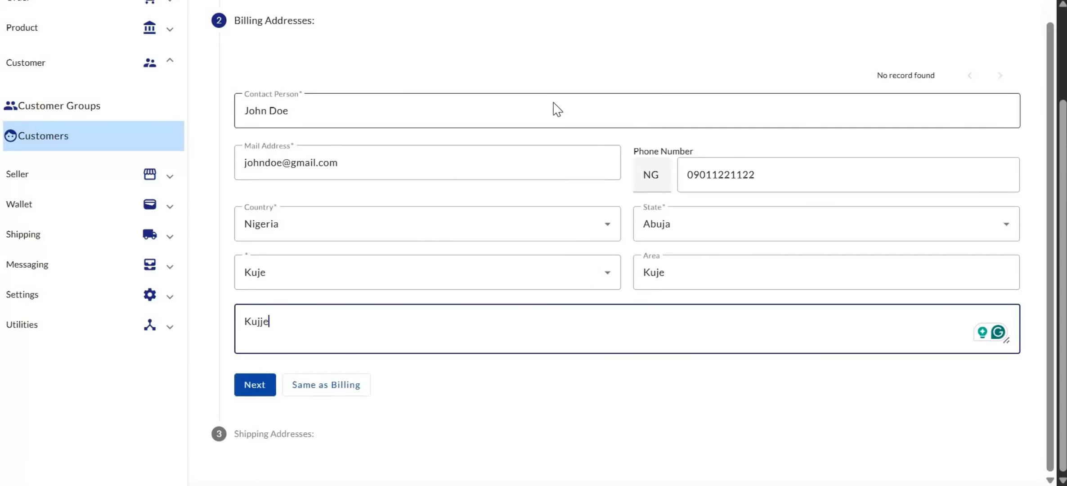
{"action": "left_click", "coordinate": [341, 391]}
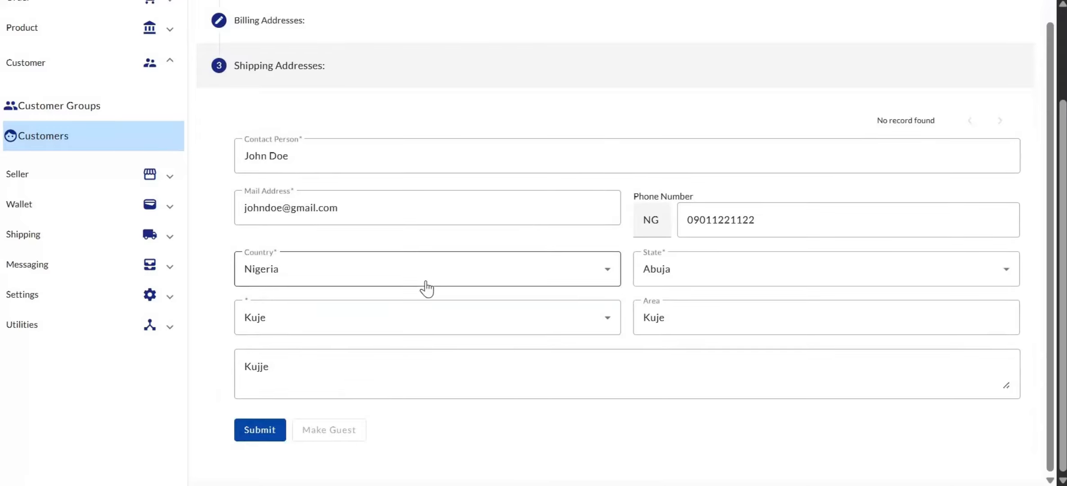
Step: Scroll through the completed customer form to submit it with its shipping address
{"action": "scroll", "coordinate": [426, 288], "scroll_direction": "up", "scroll_amount": 2}
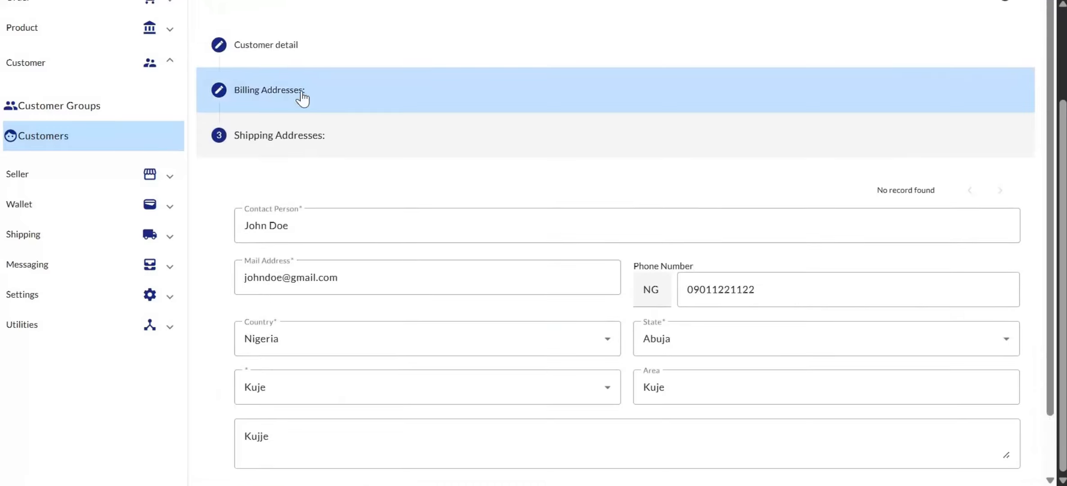
{"action": "scroll", "coordinate": [333, 256], "scroll_direction": "down", "scroll_amount": 2}
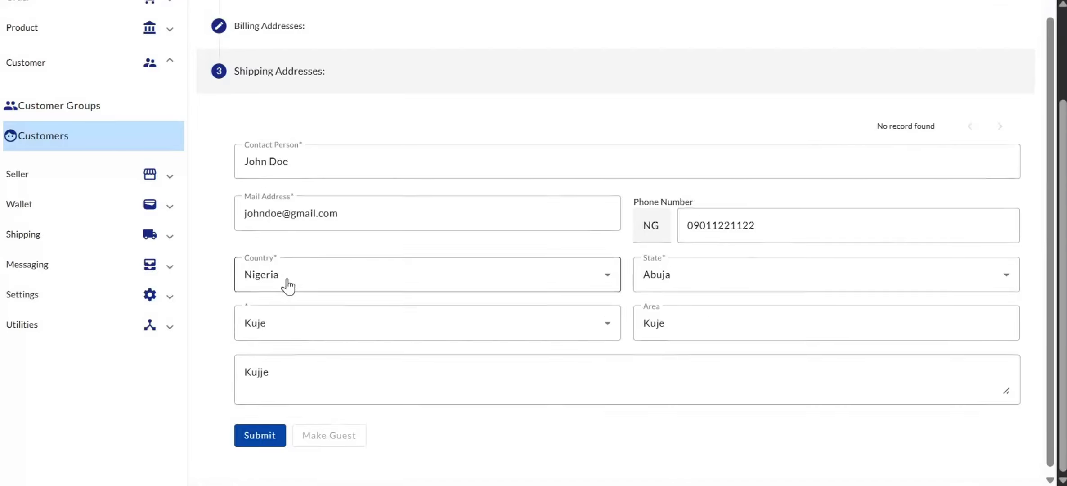
{"action": "scroll", "coordinate": [288, 285], "scroll_direction": "up", "scroll_amount": 3}
{"action": "scroll", "coordinate": [288, 285], "scroll_direction": "down", "scroll_amount": 3}
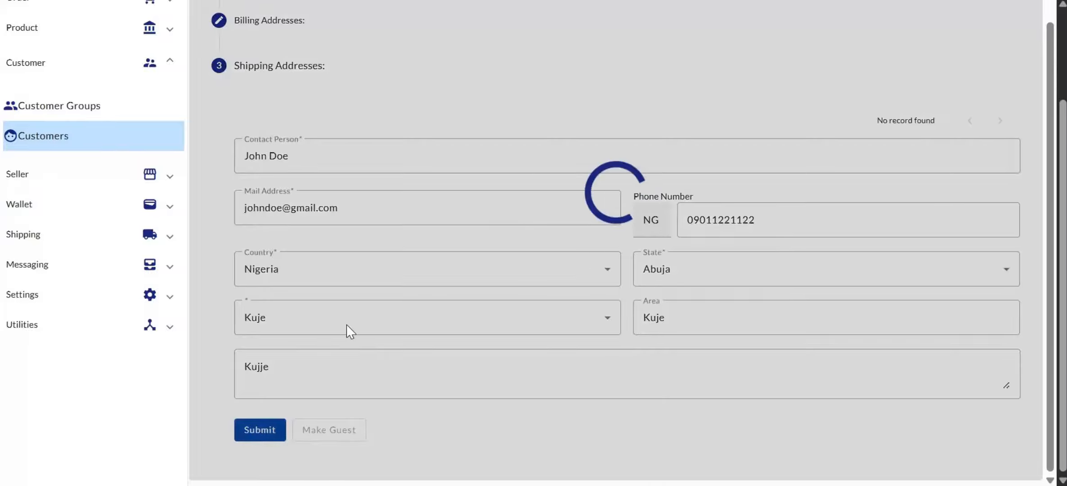
{"action": "scroll", "coordinate": [346, 324], "scroll_direction": "up", "scroll_amount": 2}
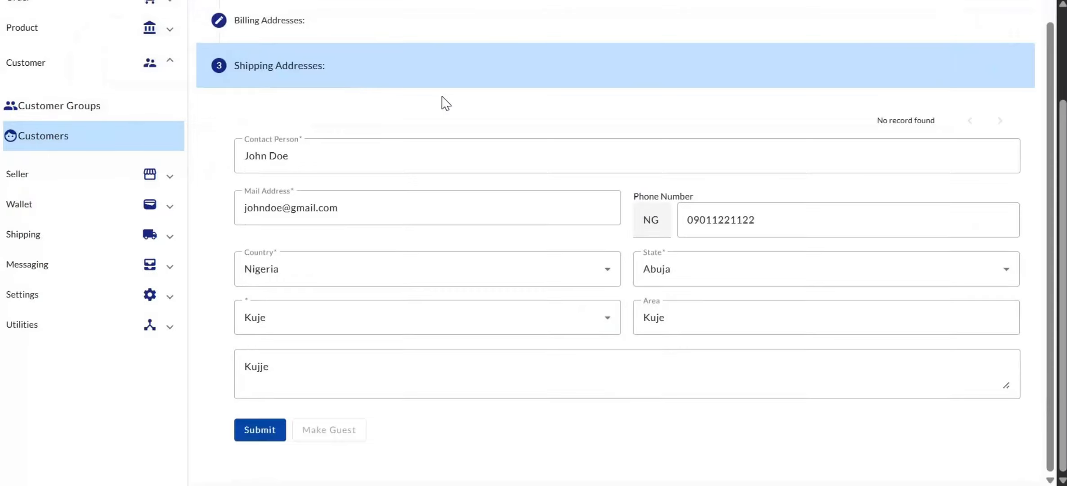
{"action": "scroll", "coordinate": [445, 104], "scroll_direction": "up", "scroll_amount": 4}
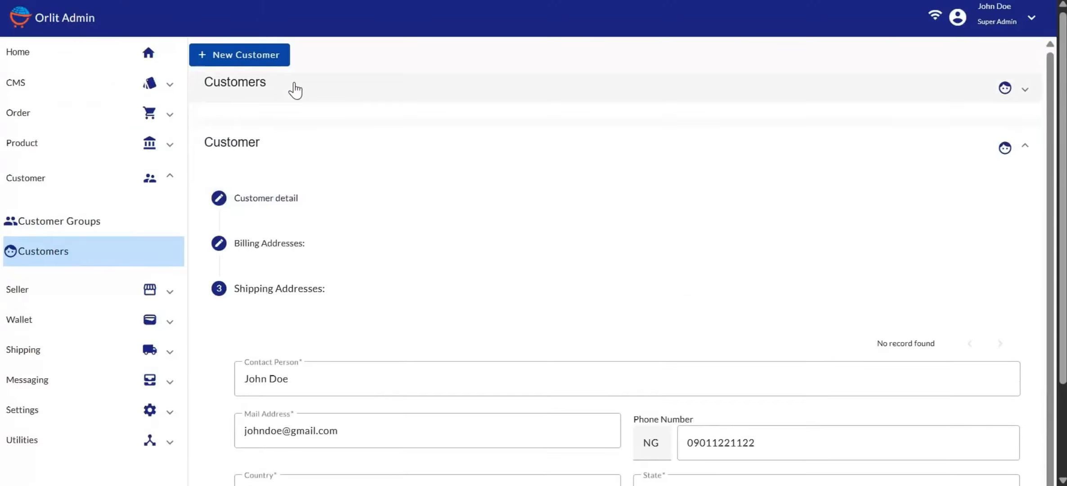
Step: Show the Customers list and reapply the Online Customers group filter to include the new customer
{"action": "left_click", "coordinate": [295, 89]}
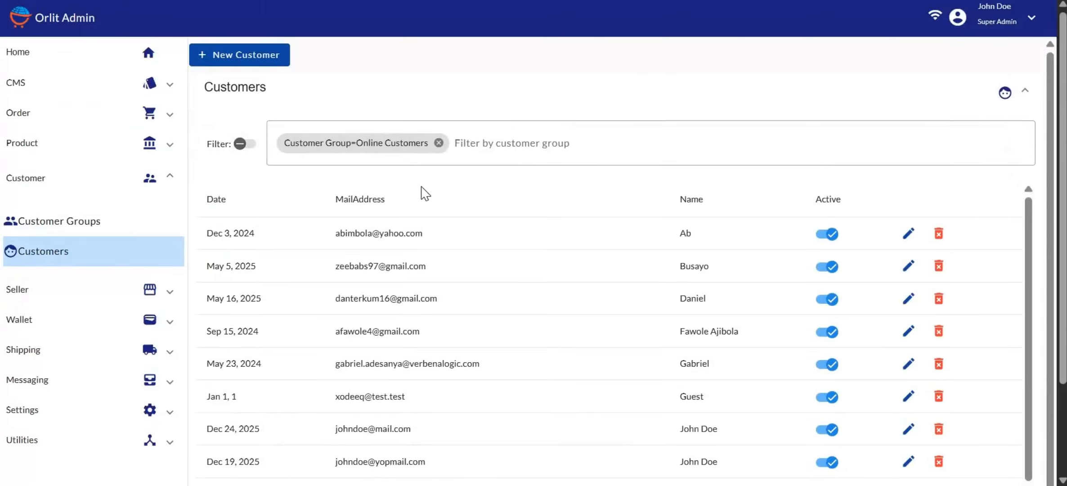
{"action": "scroll", "coordinate": [424, 194], "scroll_direction": "down", "scroll_amount": 2}
{"action": "scroll", "coordinate": [424, 193], "scroll_direction": "up", "scroll_amount": 2}
{"action": "scroll", "coordinate": [438, 288], "scroll_direction": "down", "scroll_amount": 2}
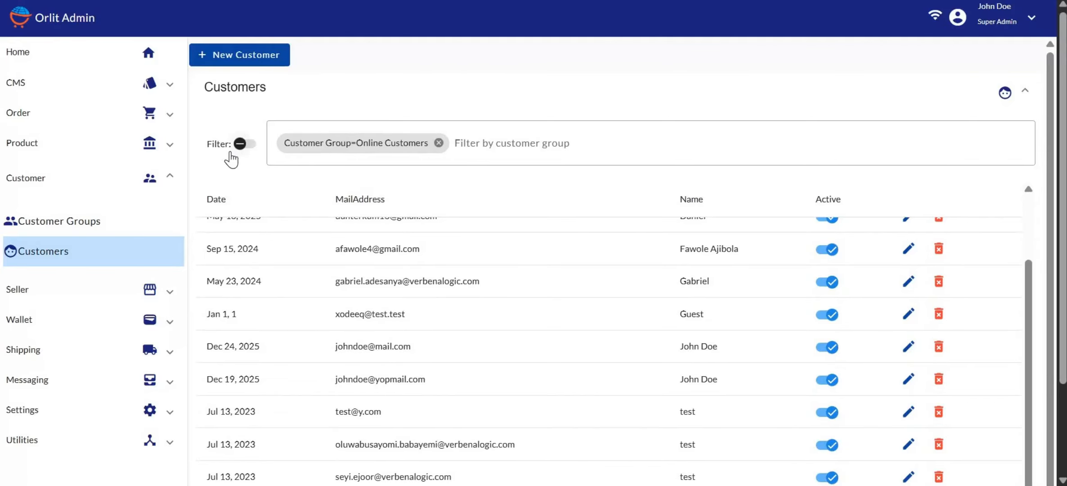
{"action": "left_click", "coordinate": [439, 143]}
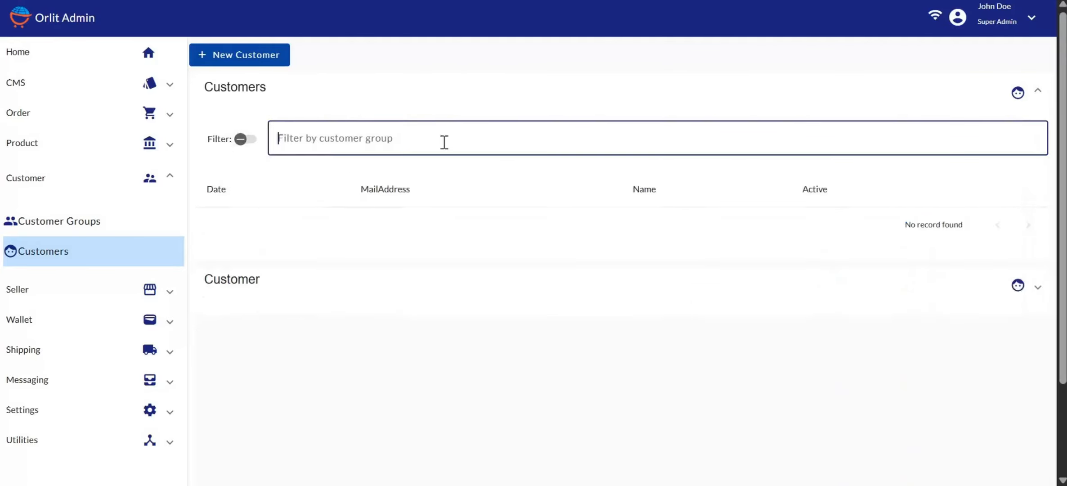
{"action": "left_click", "coordinate": [332, 144]}
{"action": "scroll", "coordinate": [335, 247], "scroll_direction": "down", "scroll_amount": 5}
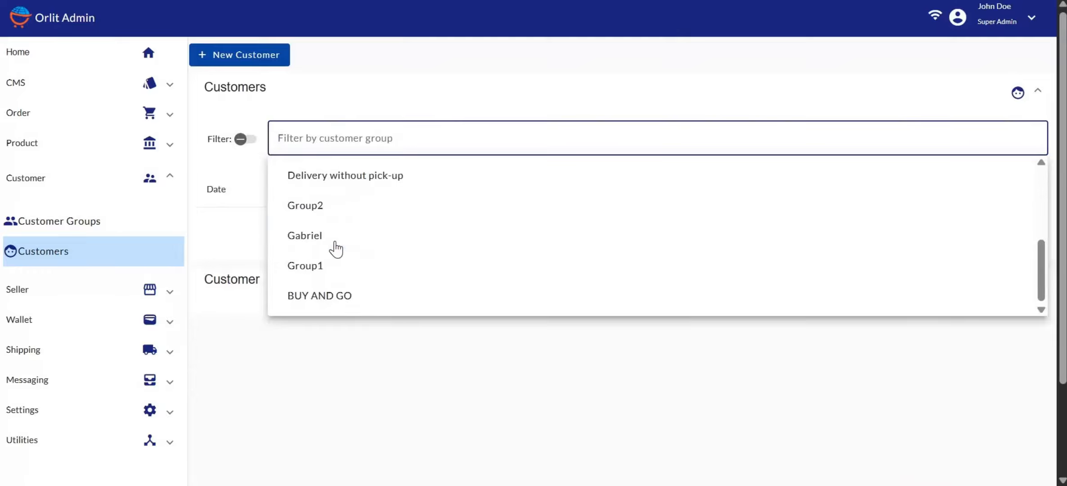
{"action": "scroll", "coordinate": [333, 245], "scroll_direction": "up", "scroll_amount": 5}
{"action": "left_click", "coordinate": [332, 217]}
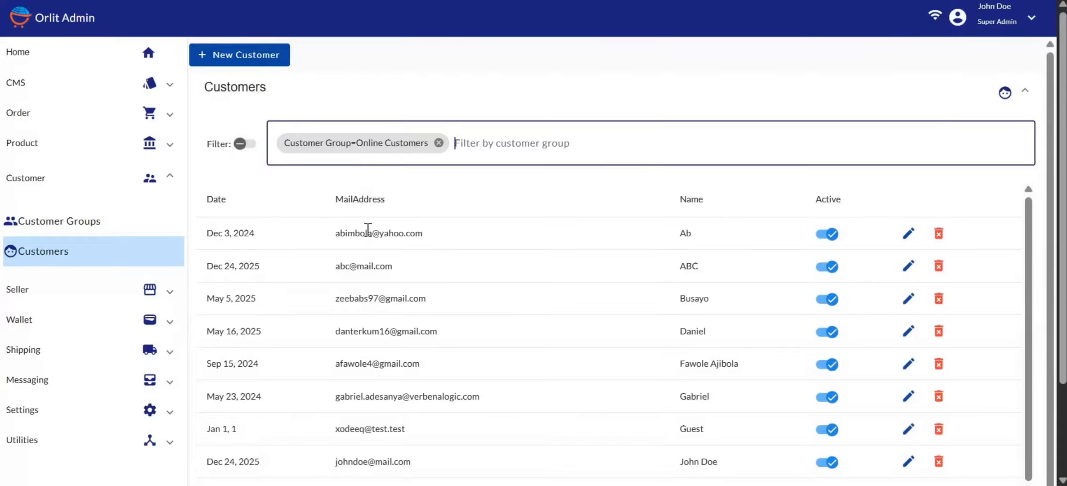
{"action": "scroll", "coordinate": [360, 232], "scroll_direction": "down", "scroll_amount": 3}
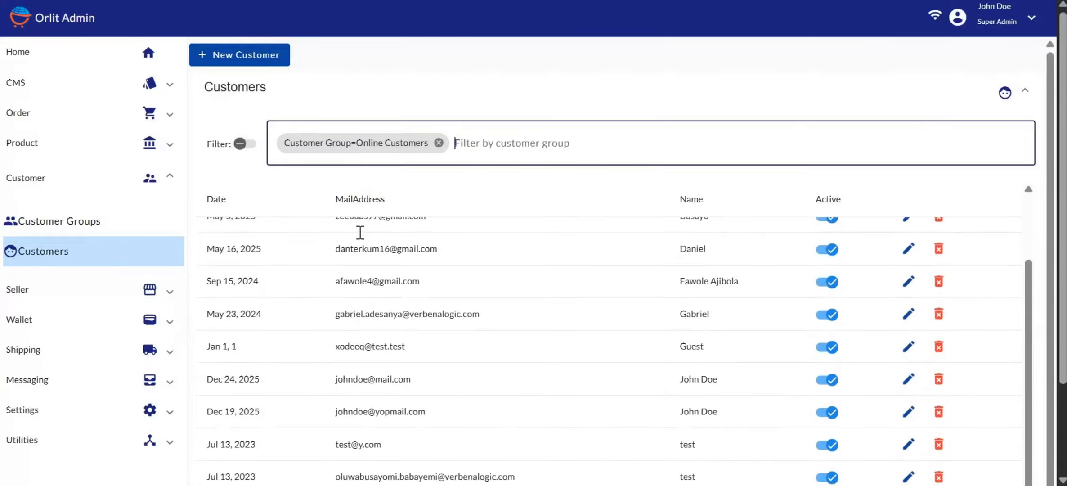
{"action": "scroll", "coordinate": [360, 238], "scroll_direction": "up", "scroll_amount": 3}
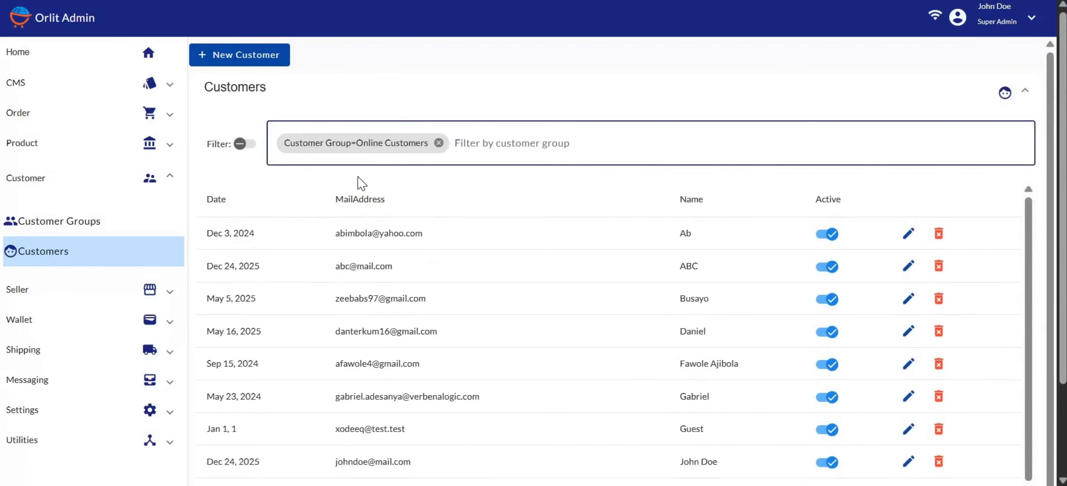
Step: Search customers by the new customer's full name, then switch back to group filtering
{"action": "left_click", "coordinate": [240, 144]}
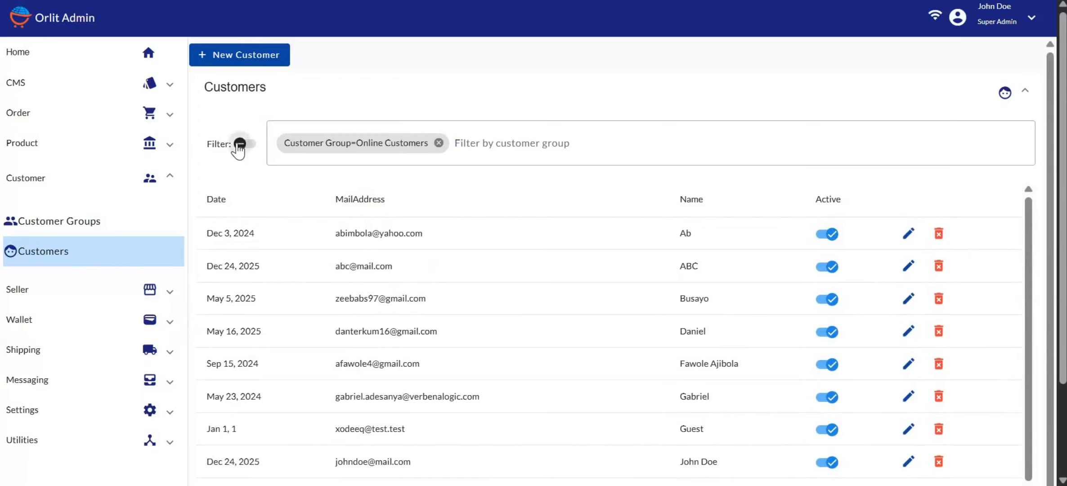
{"action": "left_click", "coordinate": [298, 139]}
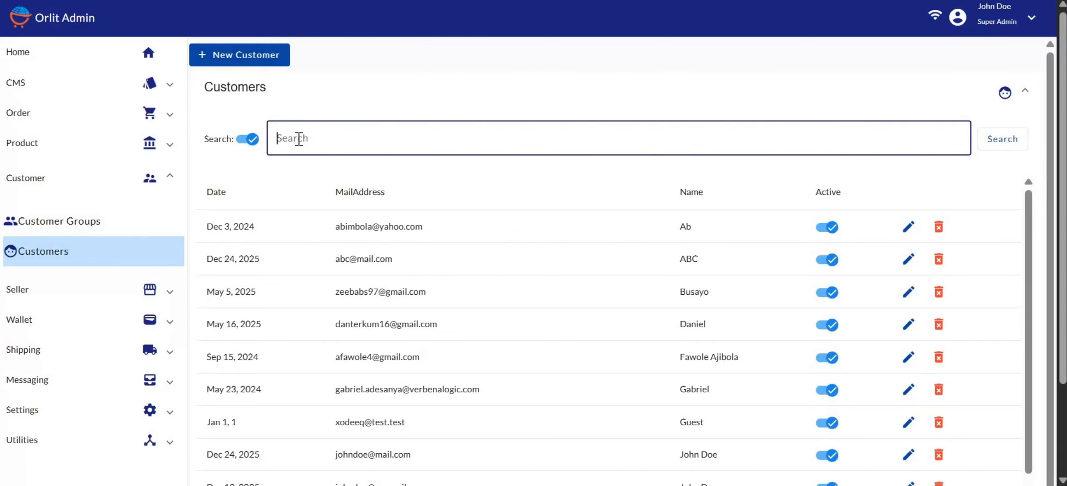
{"action": "type", "text": "John Doe"}
{"action": "key", "text": "Return"}
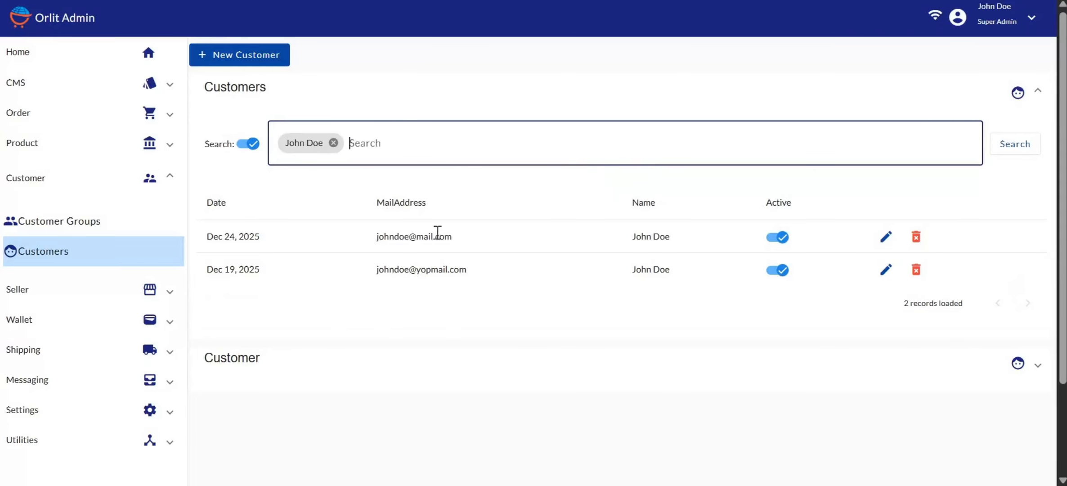
{"action": "left_click", "coordinate": [252, 145]}
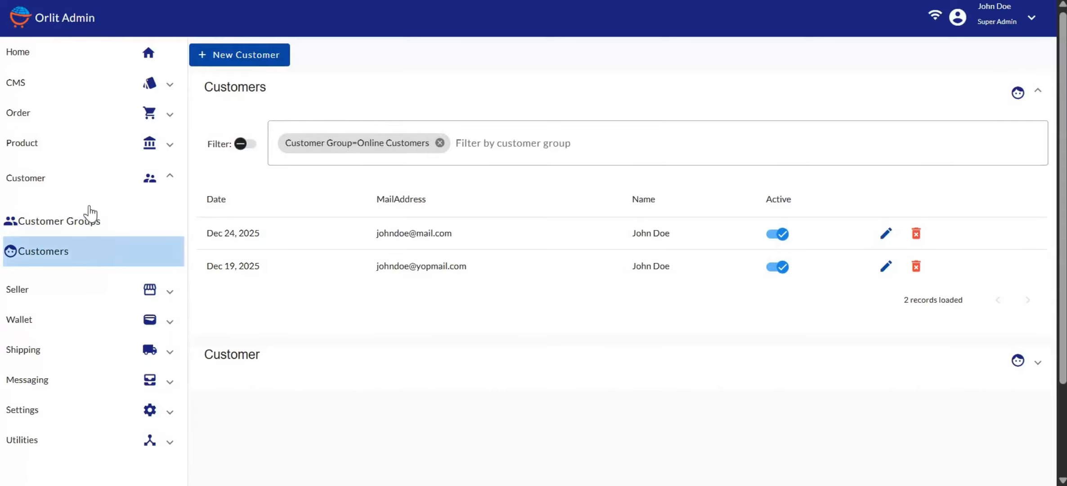
Step: Collapse the Customer section of the sidebar
{"action": "left_click", "coordinate": [32, 182]}
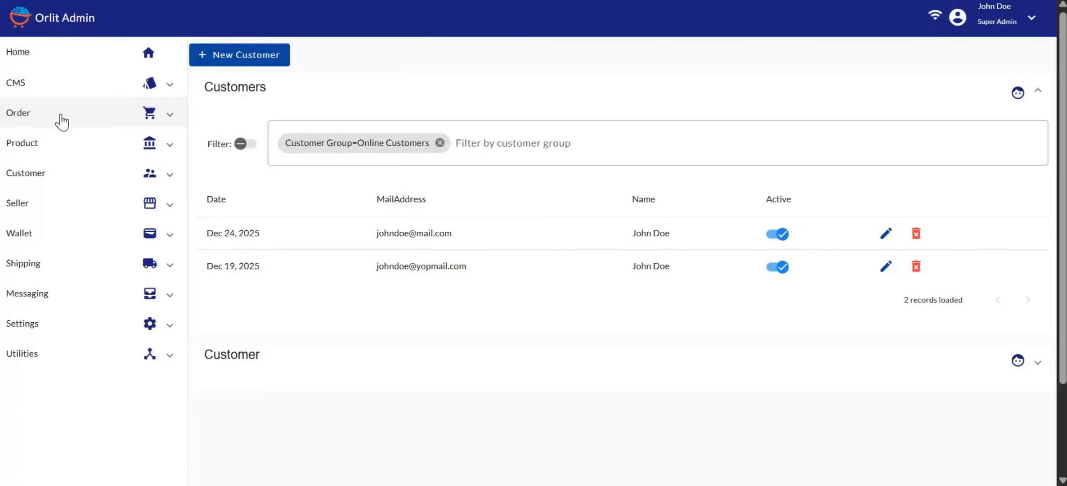
Step: Start a New Order and select the new customer by searching their e-mail address
{"action": "left_click", "coordinate": [31, 113]}
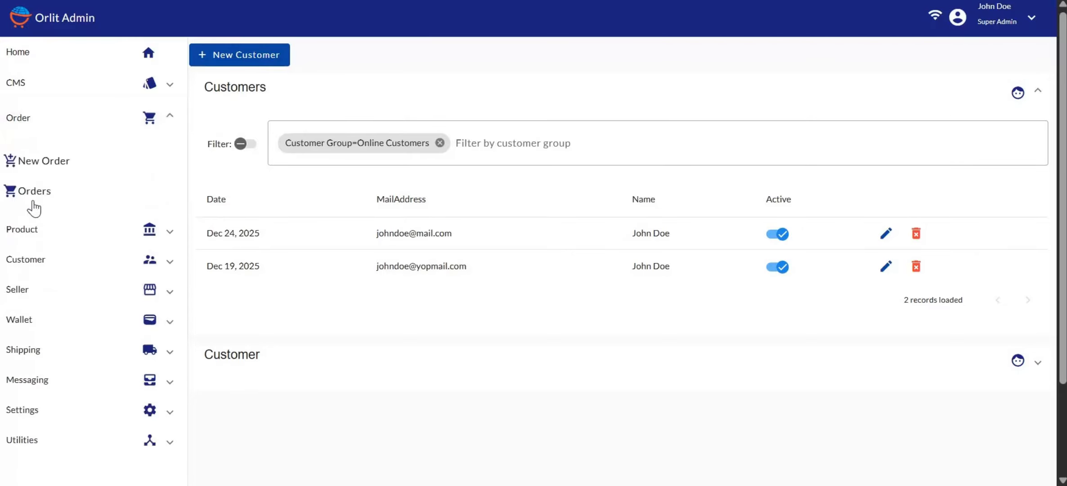
{"action": "left_click", "coordinate": [61, 161]}
{"action": "left_click", "coordinate": [320, 196]}
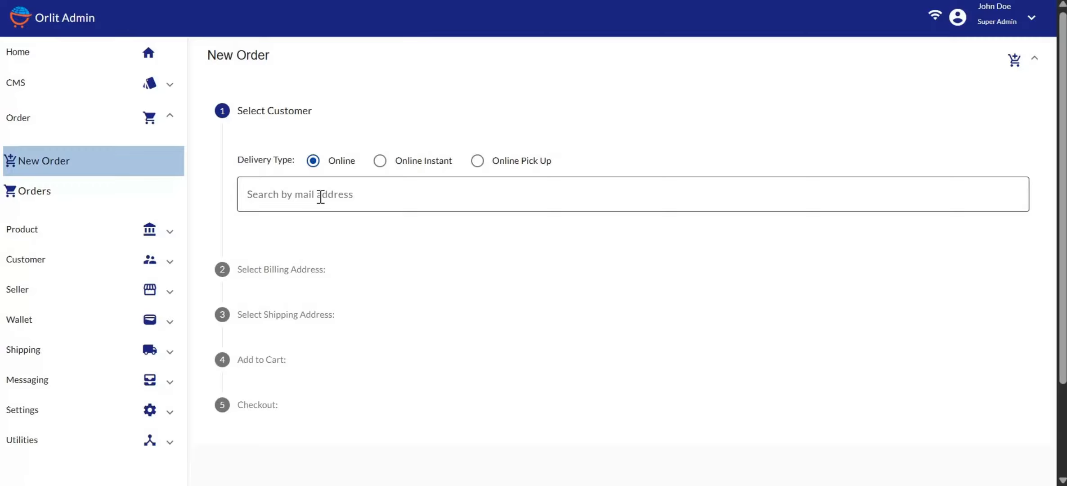
{"action": "left_click", "coordinate": [287, 196]}
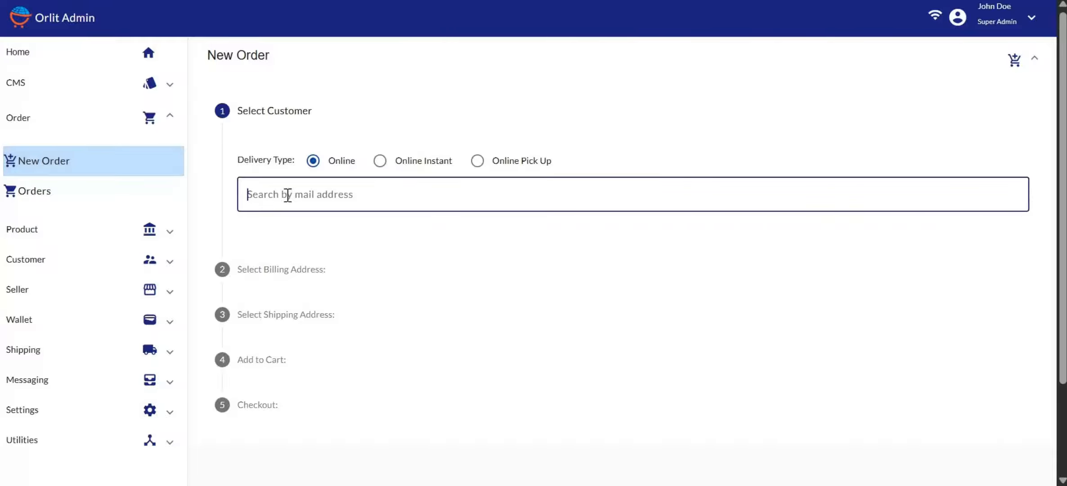
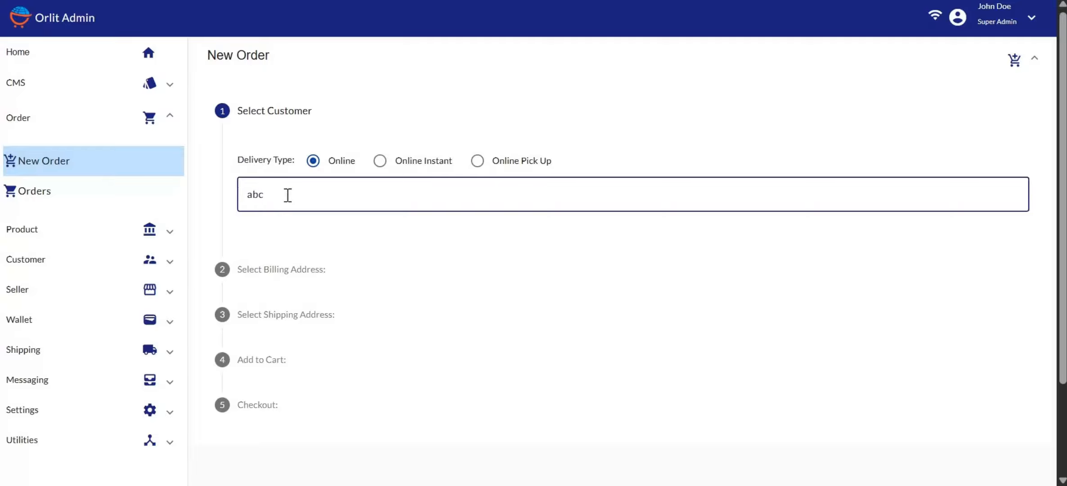
{"action": "key", "text": "Return"}
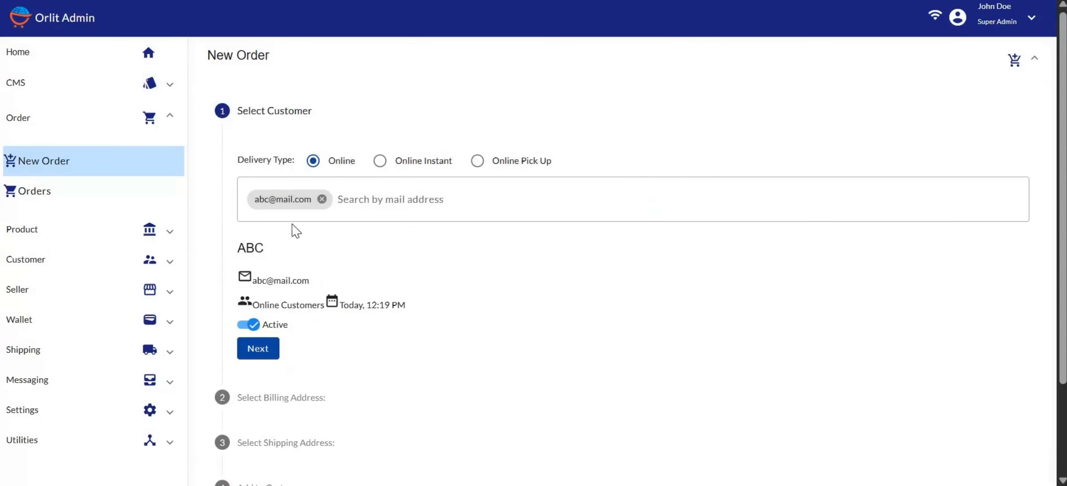
{"action": "scroll", "coordinate": [342, 249], "scroll_direction": "down", "scroll_amount": 3}
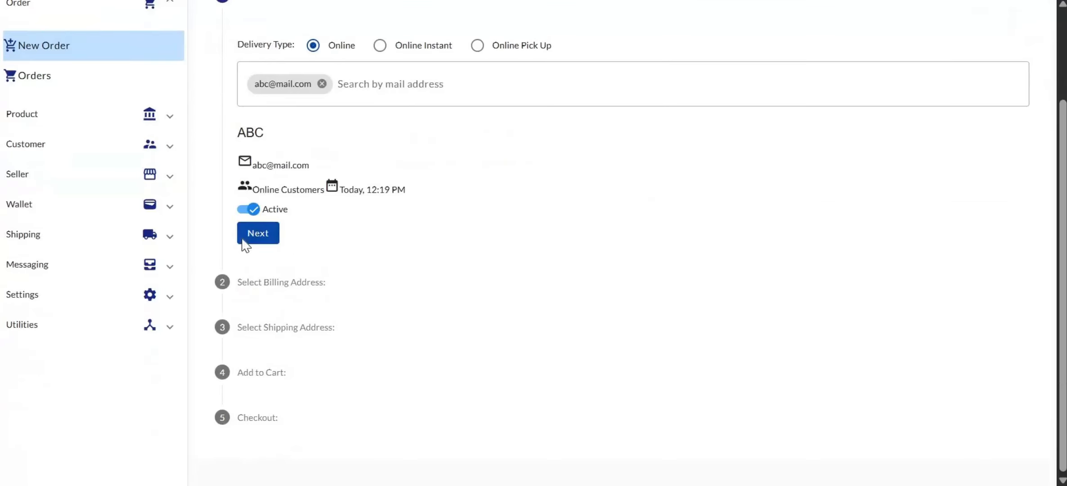
Step: Confirm the customer and use the saved address for both billing and shipping
{"action": "left_click", "coordinate": [260, 239]}
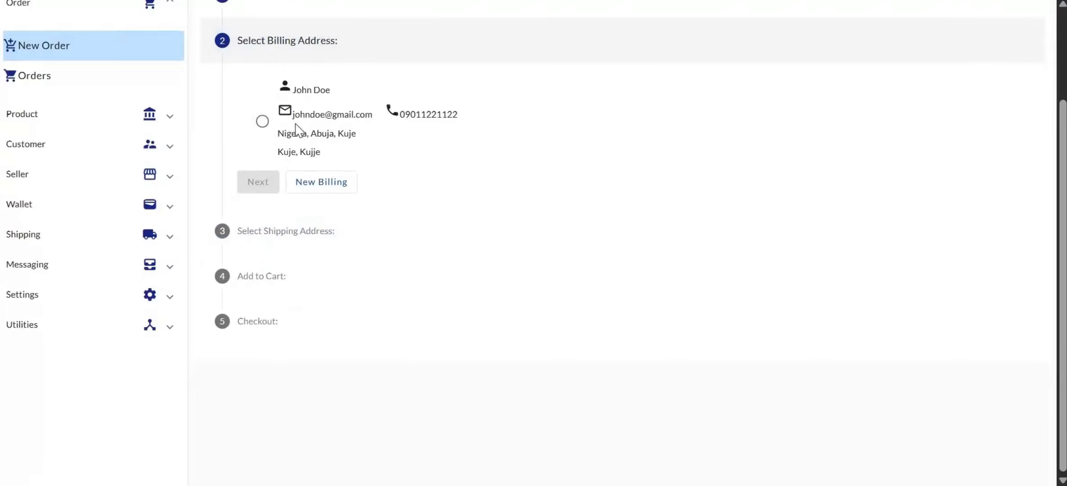
{"action": "left_click", "coordinate": [263, 122]}
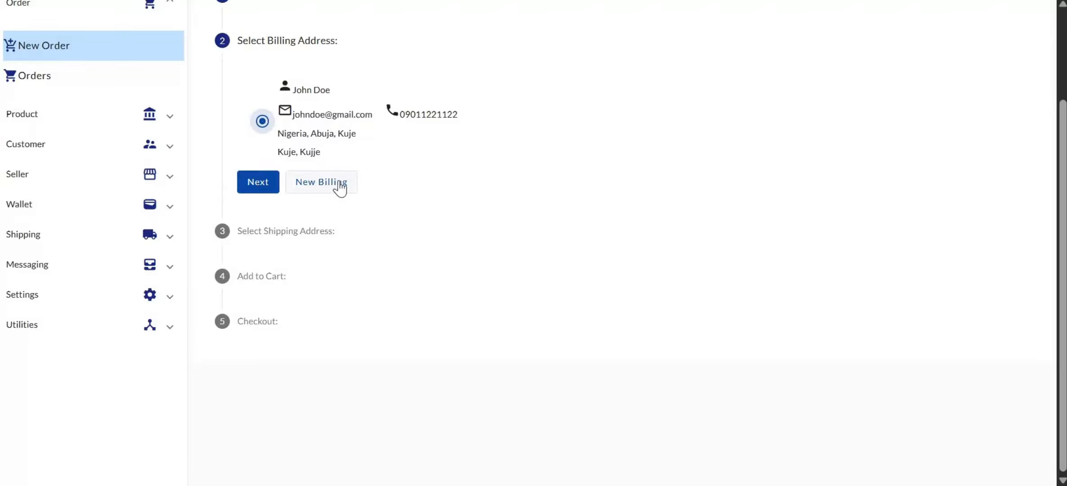
{"action": "left_click", "coordinate": [252, 181]}
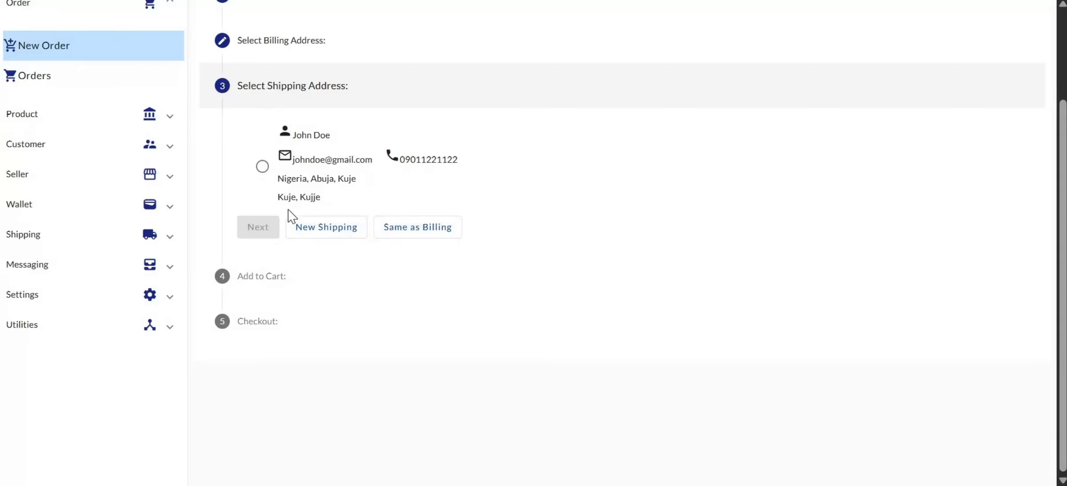
{"action": "left_click", "coordinate": [261, 168]}
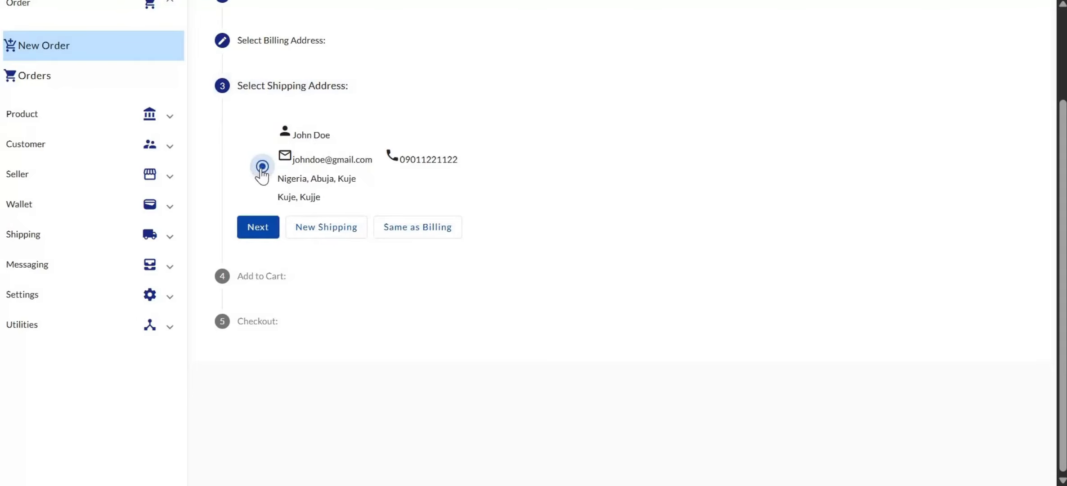
{"action": "left_click", "coordinate": [257, 227]}
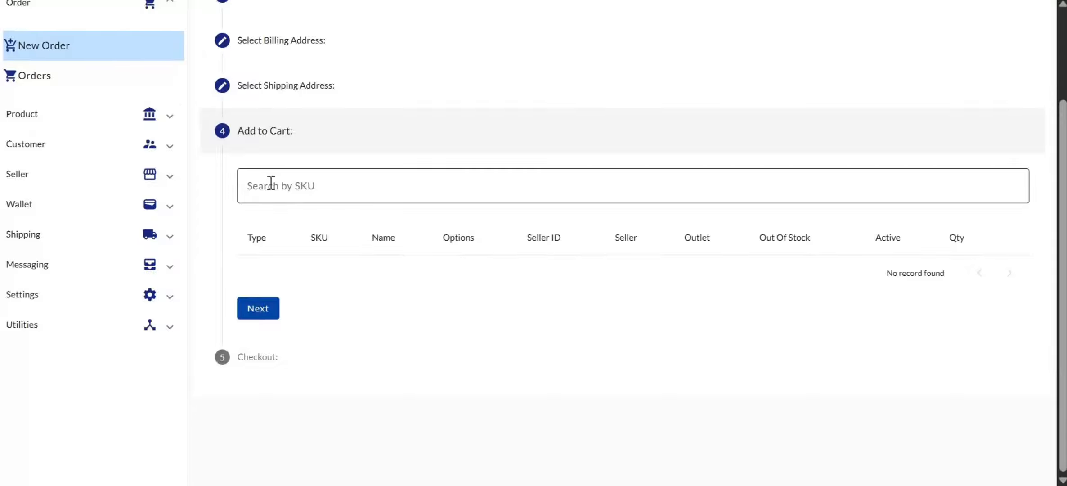
Step: Search the products by the pasted SKU 1b8f4798
{"action": "left_click", "coordinate": [269, 184]}
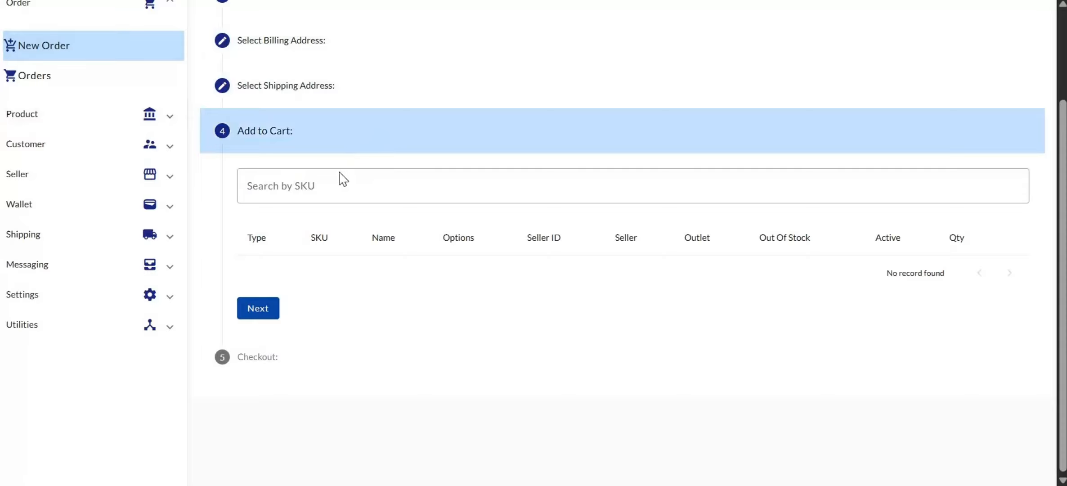
{"action": "left_click", "coordinate": [328, 184]}
{"action": "type", "text": "1b8f4798"}
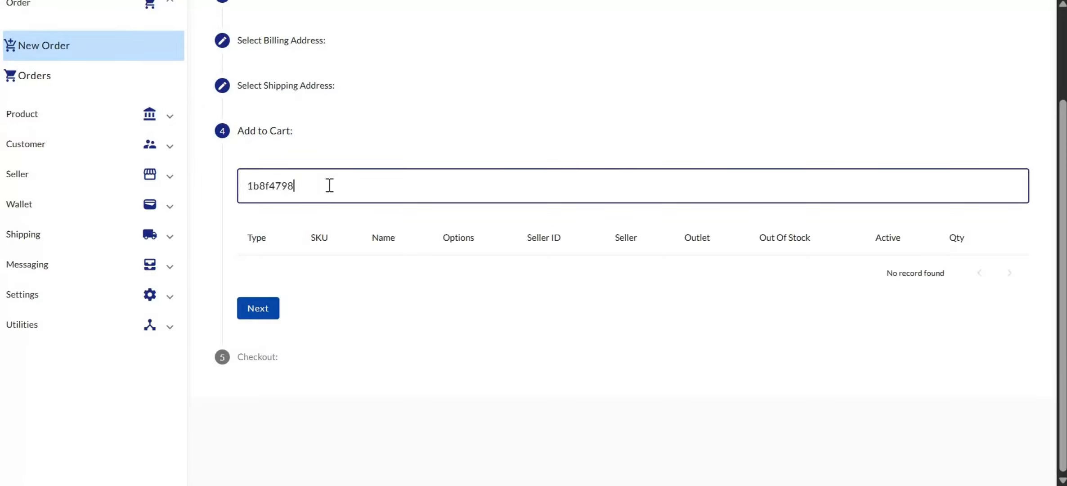
{"action": "key", "text": "Return"}
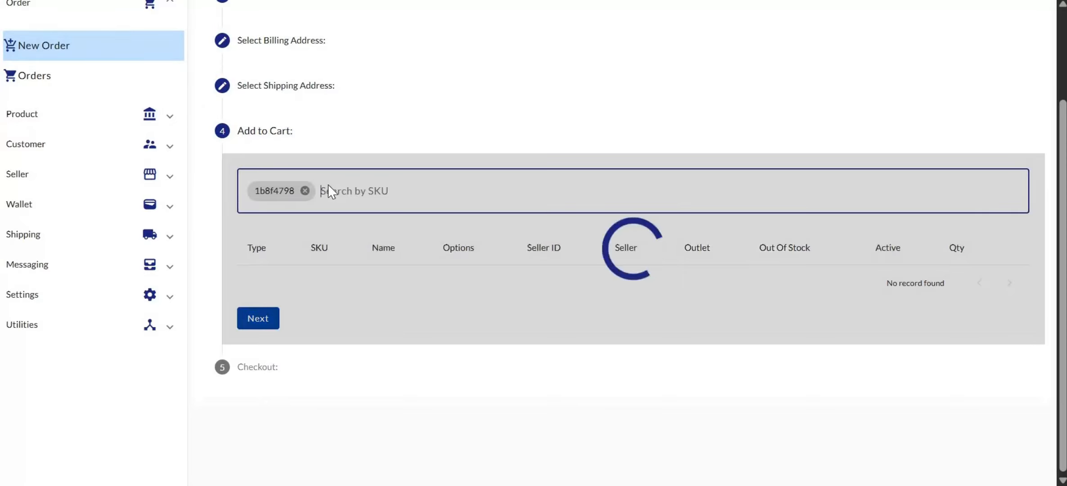
{"action": "scroll", "coordinate": [473, 320], "scroll_direction": "down", "scroll_amount": 3}
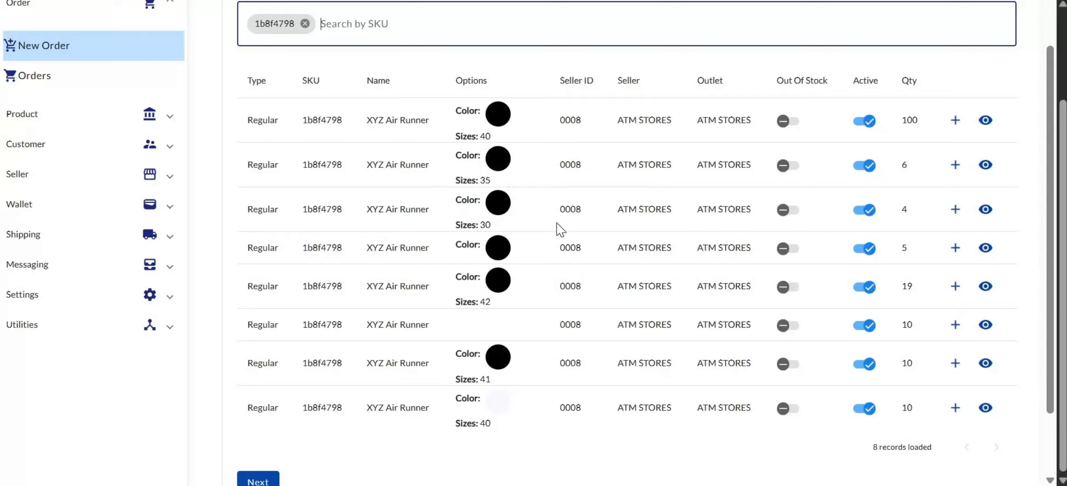
{"action": "scroll", "coordinate": [544, 187], "scroll_direction": "up", "scroll_amount": 2}
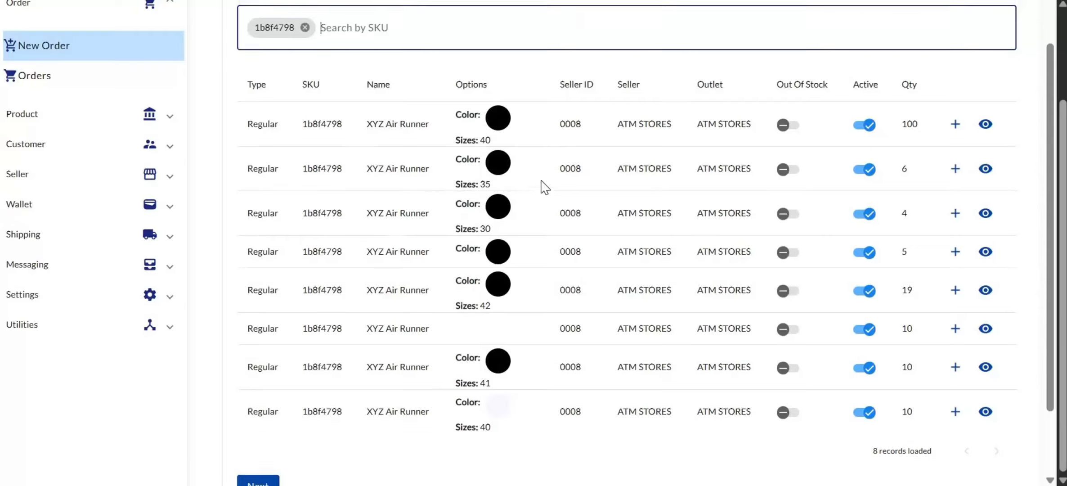
{"action": "scroll", "coordinate": [542, 184], "scroll_direction": "down", "scroll_amount": 3}
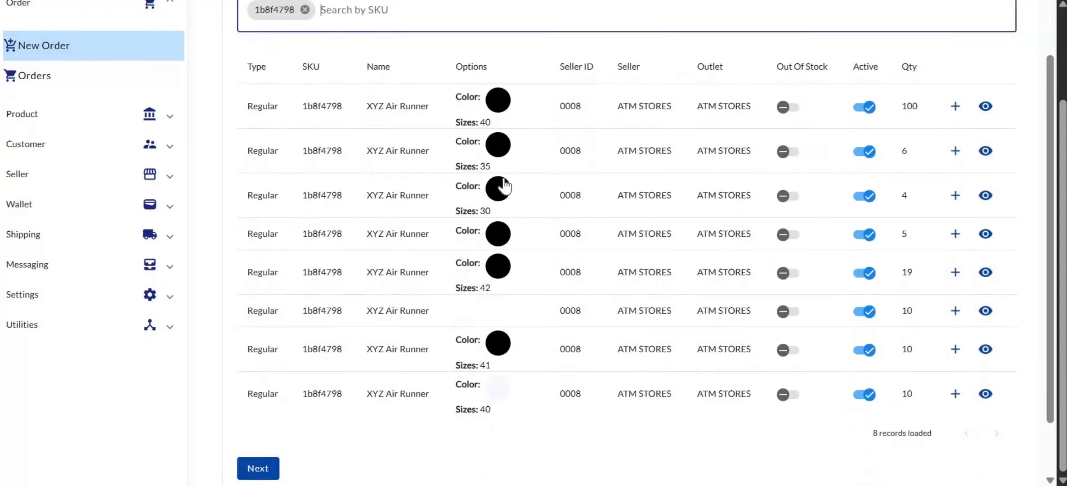
Step: Add the size 35 and size 42 XYZ Air Runner variants to the cart
{"action": "left_click", "coordinate": [955, 153]}
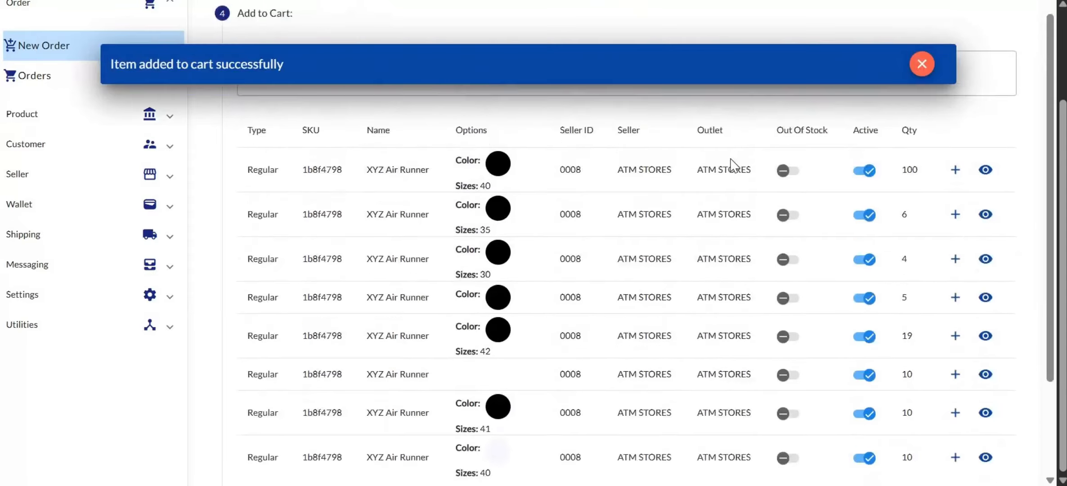
{"action": "scroll", "coordinate": [734, 166], "scroll_direction": "down", "scroll_amount": 2}
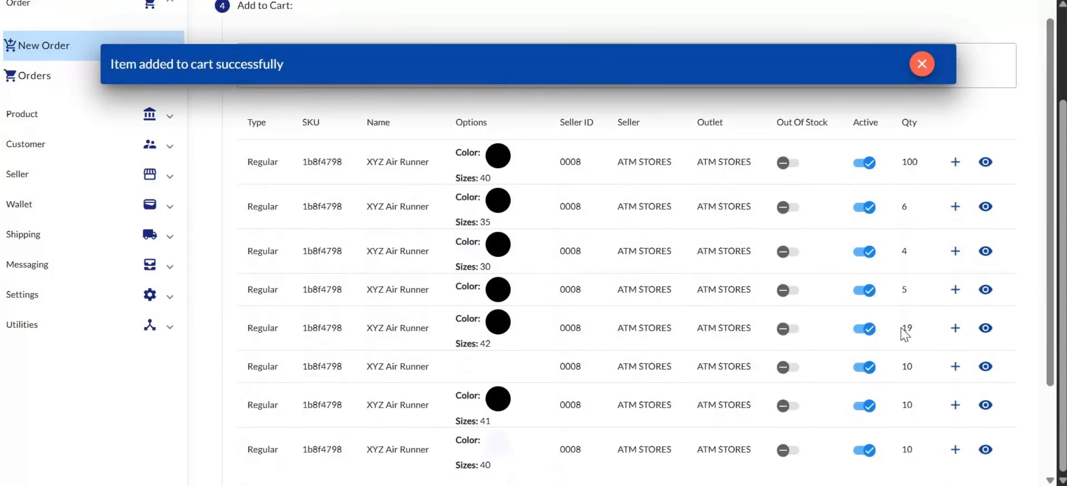
{"action": "left_click", "coordinate": [954, 329]}
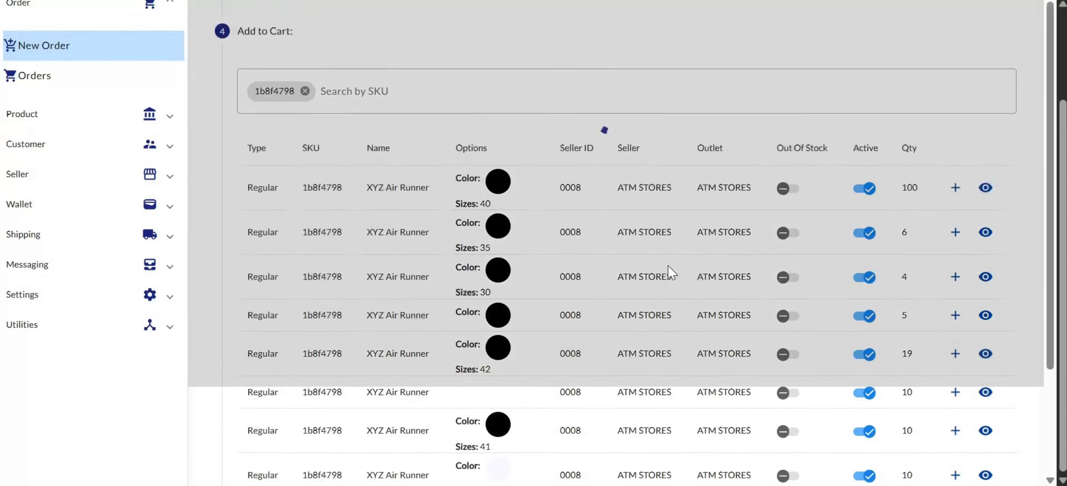
{"action": "scroll", "coordinate": [671, 272], "scroll_direction": "down", "scroll_amount": 3}
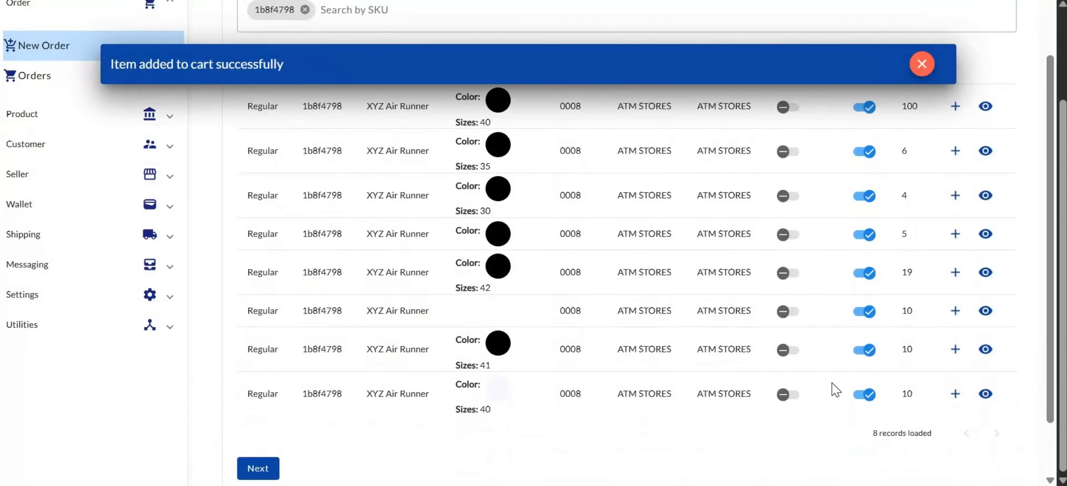
{"action": "scroll", "coordinate": [948, 298], "scroll_direction": "up", "scroll_amount": 3}
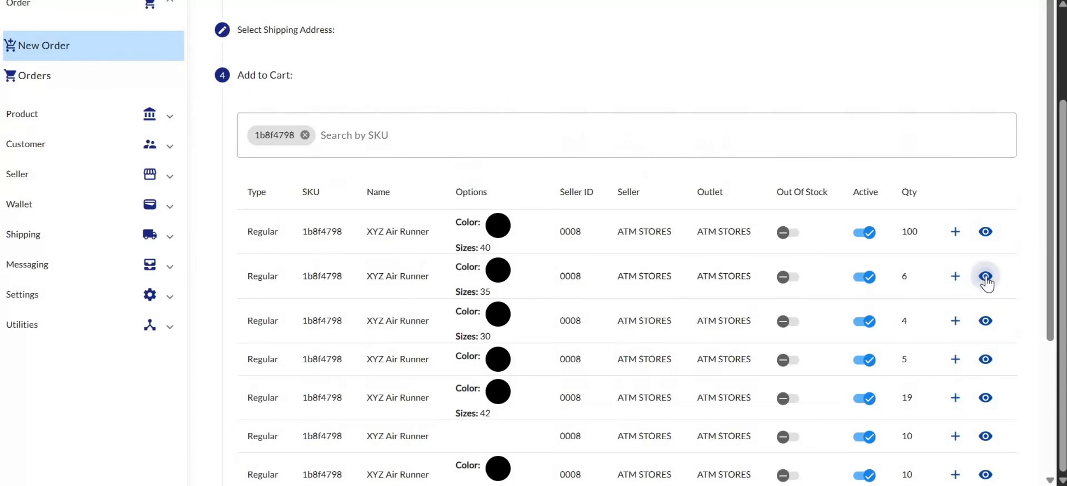
Step: Review the Air Runner description, then reach Checkout with two items totalling 16,000.00
{"action": "left_click", "coordinate": [985, 276]}
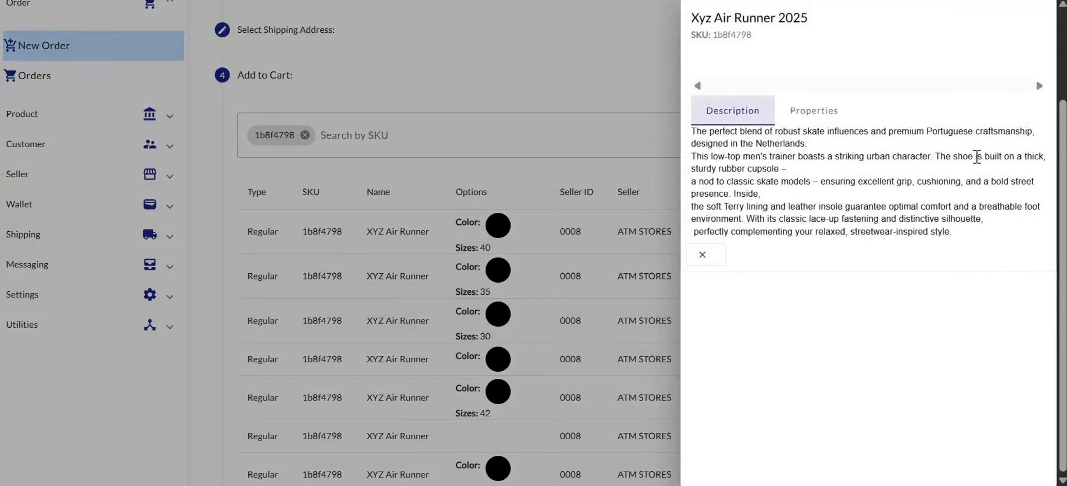
{"action": "left_click", "coordinate": [702, 255]}
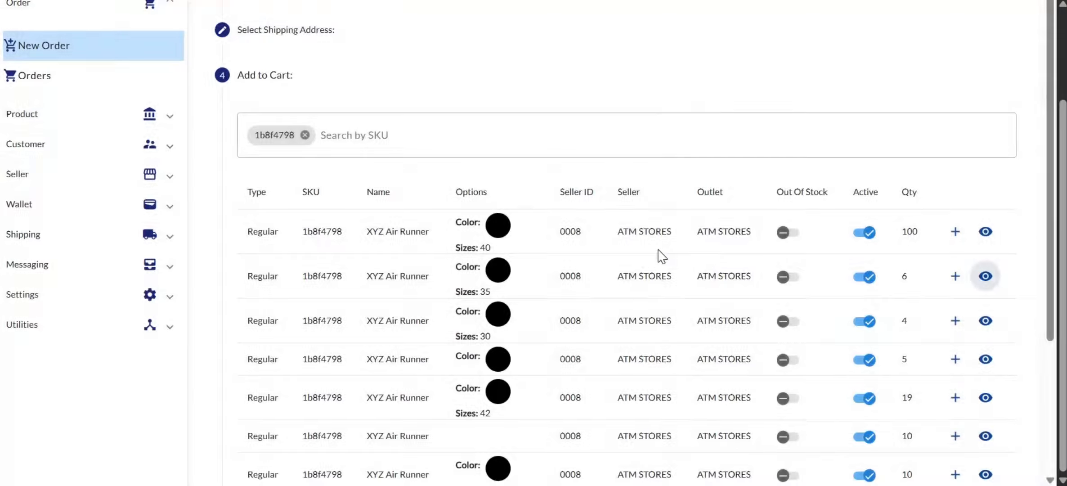
{"action": "scroll", "coordinate": [785, 297], "scroll_direction": "down", "scroll_amount": 2}
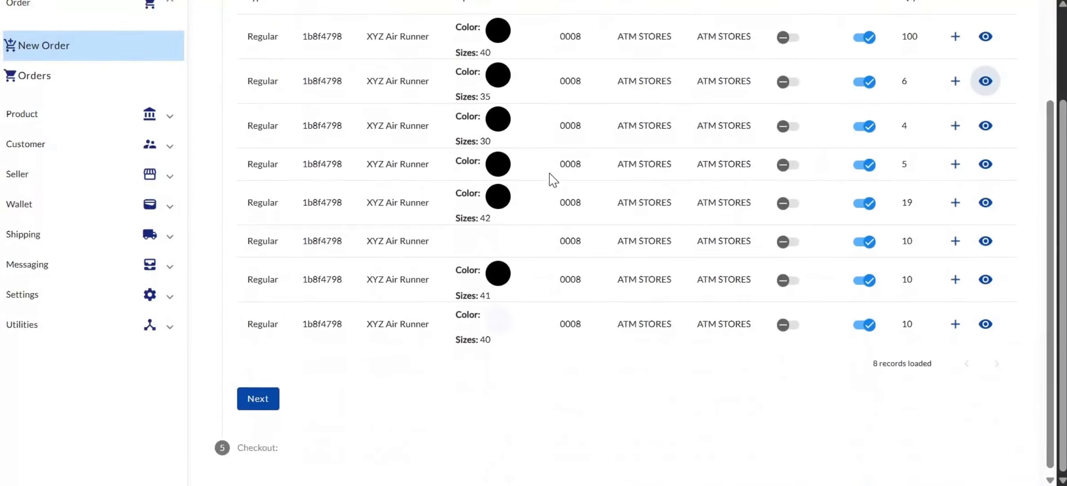
{"action": "scroll", "coordinate": [553, 180], "scroll_direction": "down", "scroll_amount": 5}
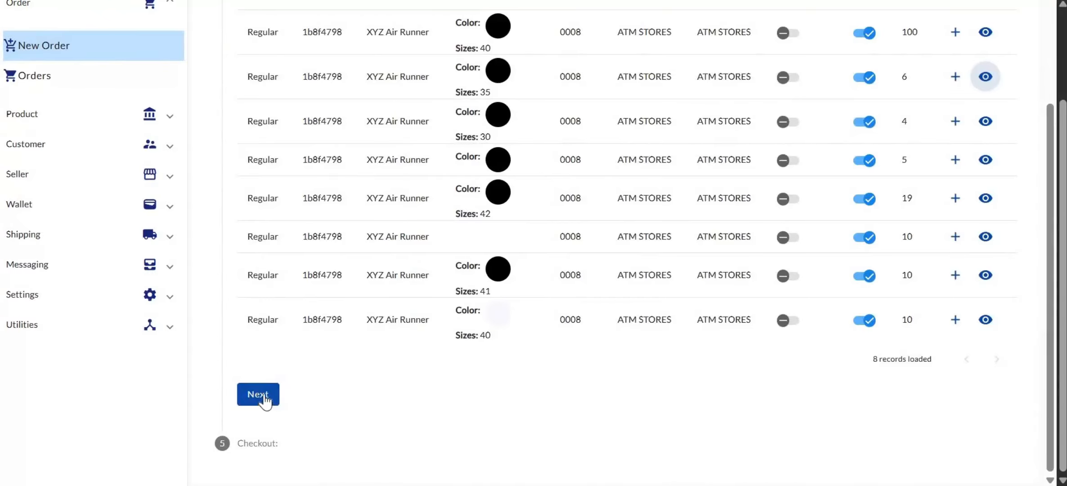
{"action": "scroll", "coordinate": [337, 390], "scroll_direction": "up", "scroll_amount": 1}
{"action": "scroll", "coordinate": [340, 398], "scroll_direction": "up", "scroll_amount": 7}
{"action": "scroll", "coordinate": [340, 398], "scroll_direction": "down", "scroll_amount": 7}
{"action": "left_click", "coordinate": [255, 397]}
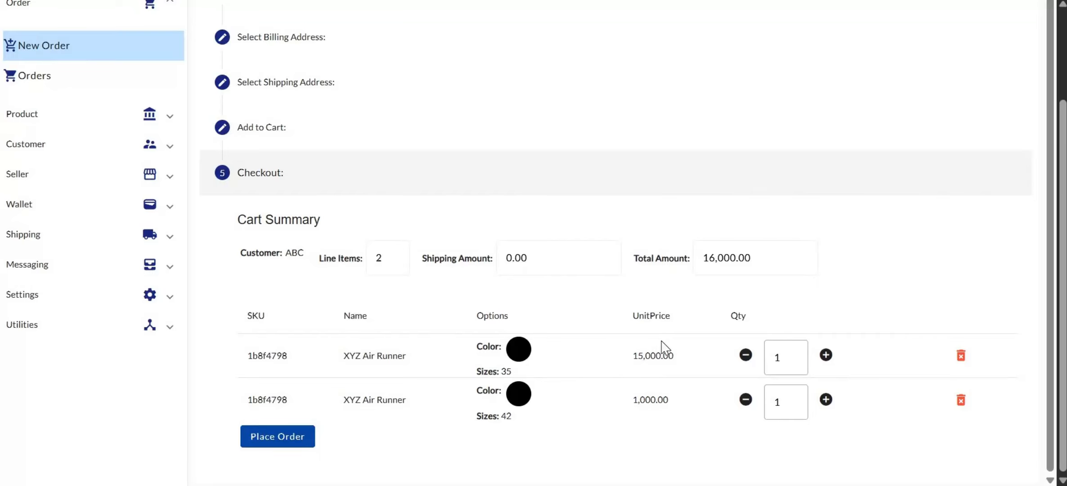
{"action": "left_click", "coordinate": [830, 354]}
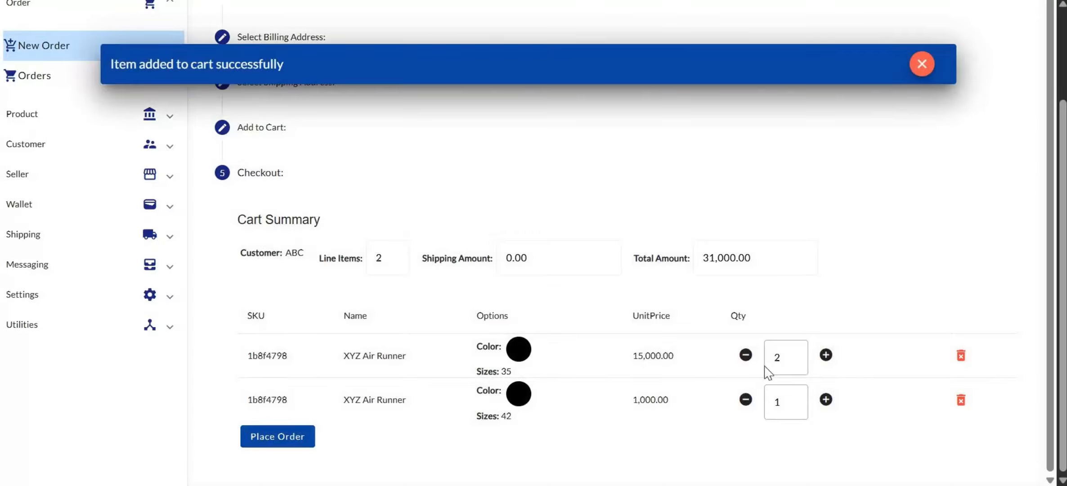
{"action": "left_click", "coordinate": [775, 354]}
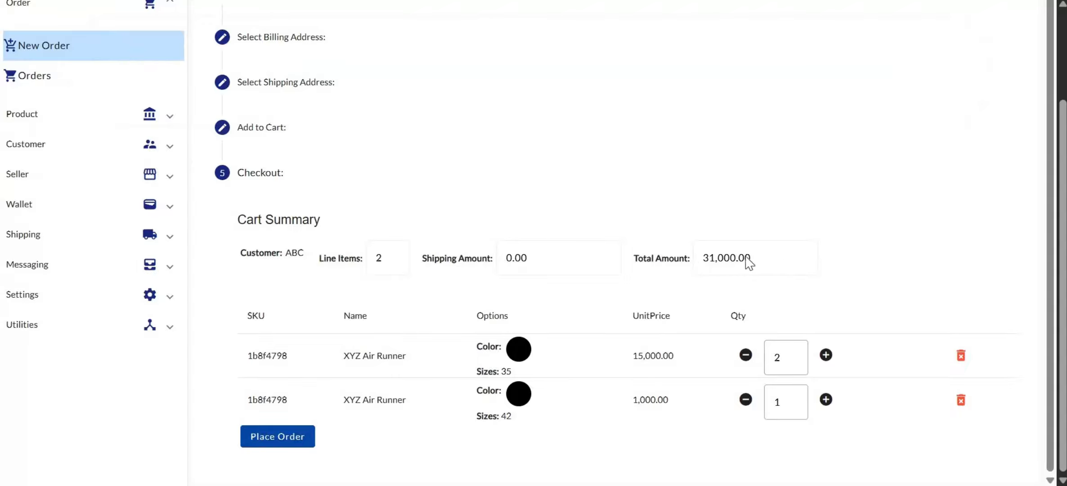
{"action": "left_click", "coordinate": [745, 355]}
Step: Remove the size 42 Air Runner from the cart and place the 15,000.00 order
{"action": "left_click", "coordinate": [961, 400]}
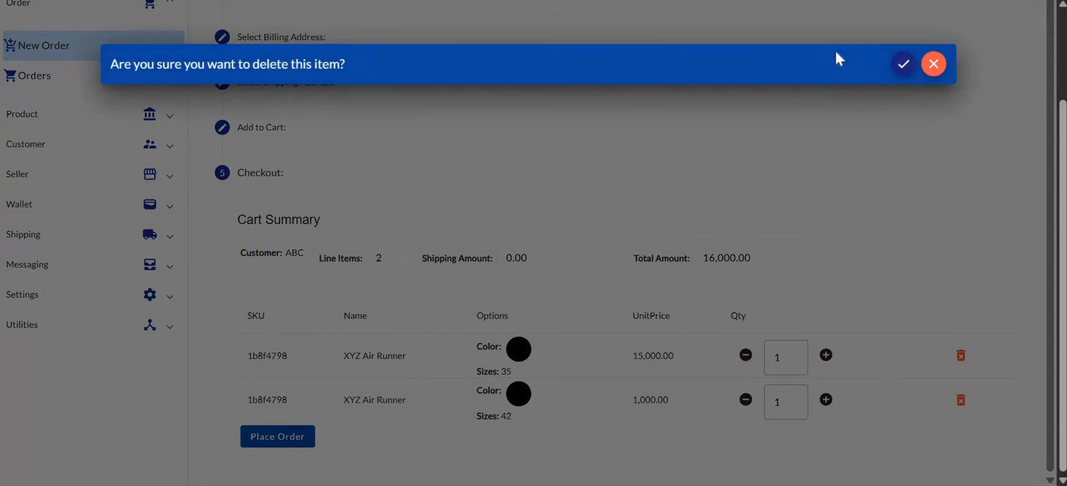
{"action": "left_click", "coordinate": [897, 69]}
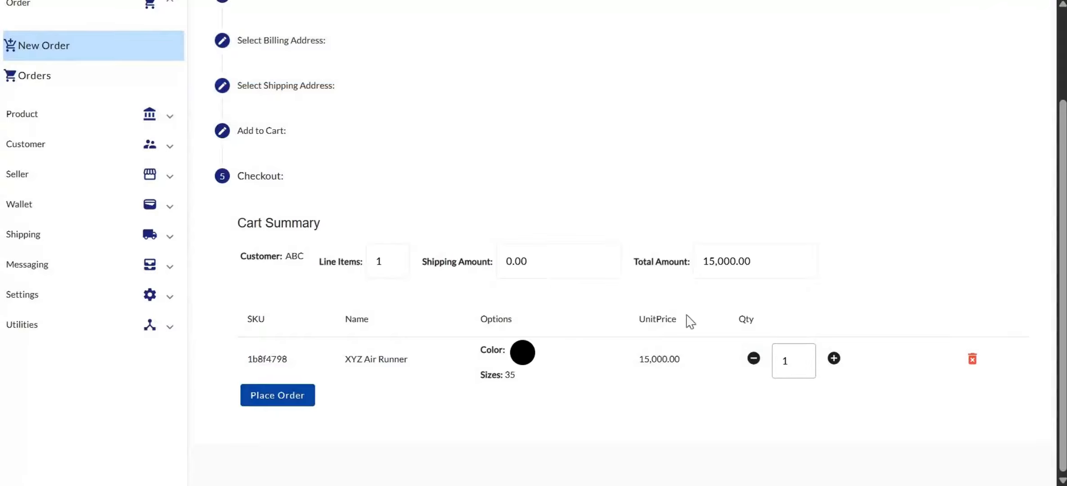
{"action": "scroll", "coordinate": [594, 307], "scroll_direction": "up", "scroll_amount": 3}
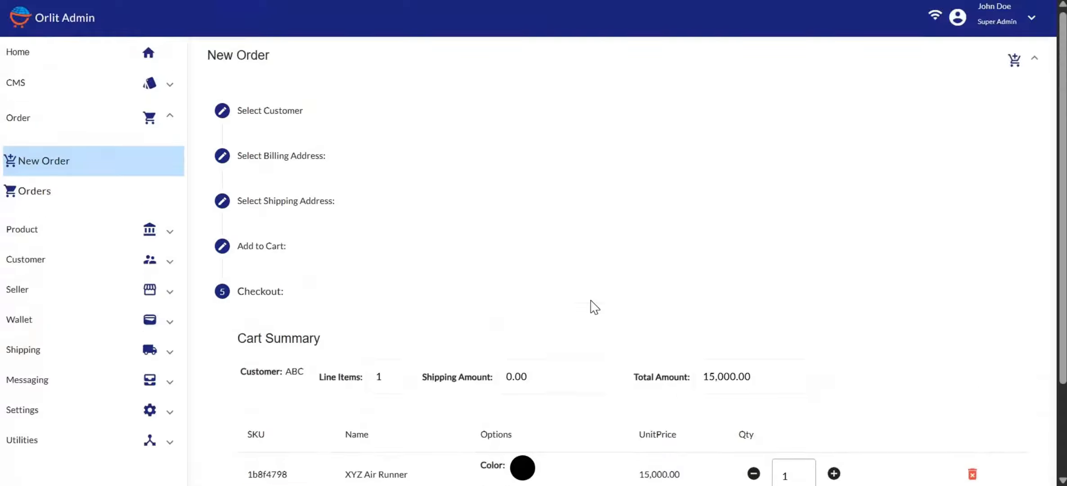
{"action": "scroll", "coordinate": [595, 307], "scroll_direction": "down", "scroll_amount": 3}
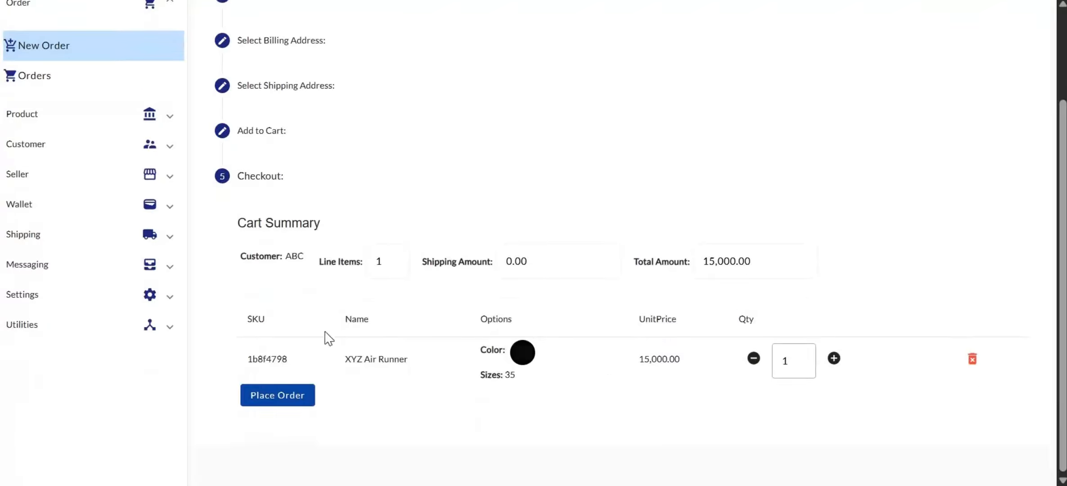
{"action": "left_click", "coordinate": [268, 398]}
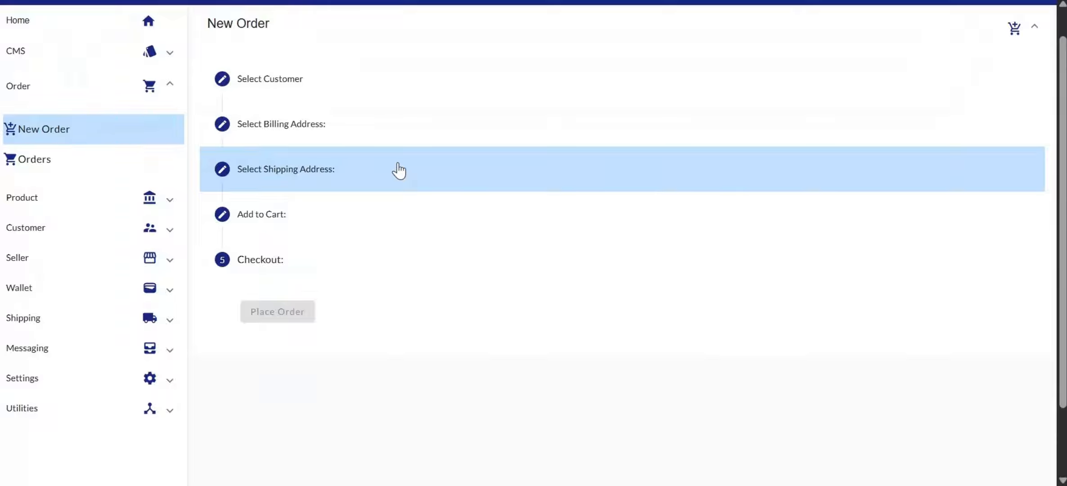
Step: Open the Orders list
{"action": "left_click", "coordinate": [28, 163]}
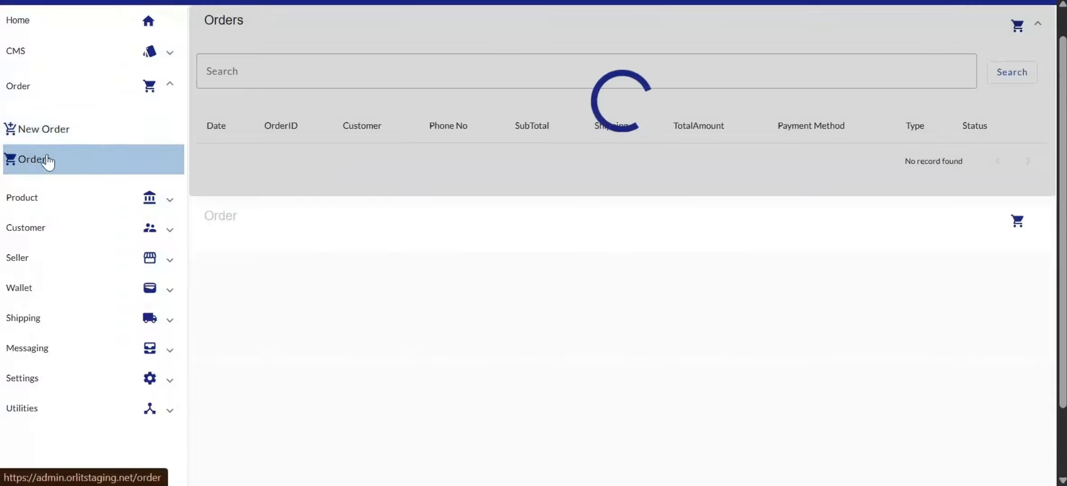
{"action": "scroll", "coordinate": [440, 191], "scroll_direction": "up", "scroll_amount": 1}
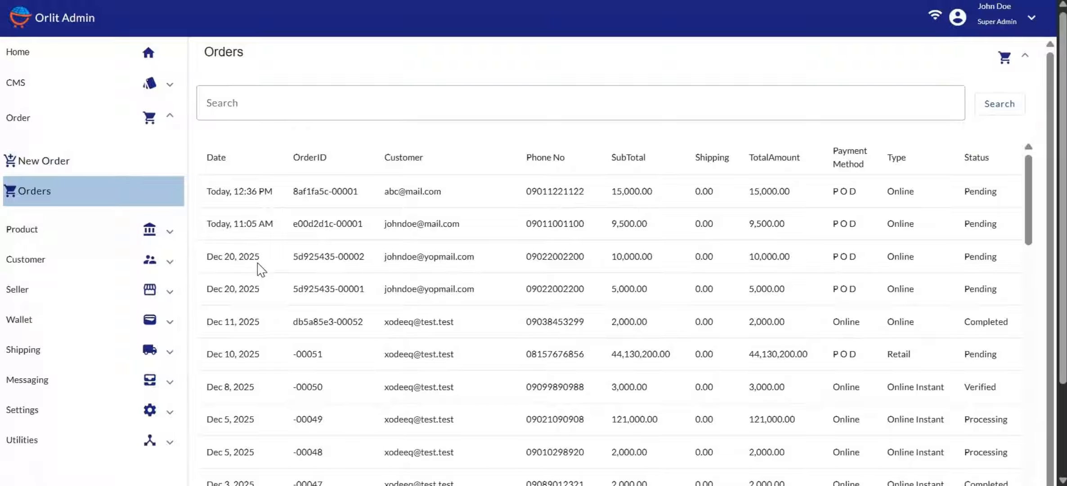
{"action": "scroll", "coordinate": [261, 269], "scroll_direction": "down", "scroll_amount": 5}
{"action": "scroll", "coordinate": [254, 214], "scroll_direction": "up", "scroll_amount": 5}
Step: Filter the orders by the copied ID of the 9,500.00 order
{"action": "left_click", "coordinate": [254, 110]}
{"action": "left_click_drag", "start_coordinate": [296, 224], "coordinate": [369, 226]}
{"action": "key", "text": "ctrl+c"}
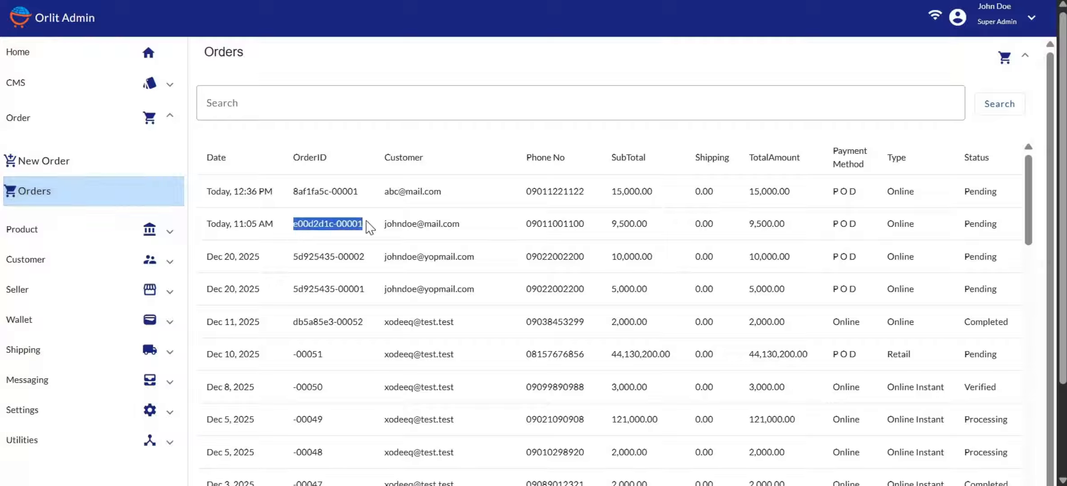
{"action": "left_click", "coordinate": [249, 100]}
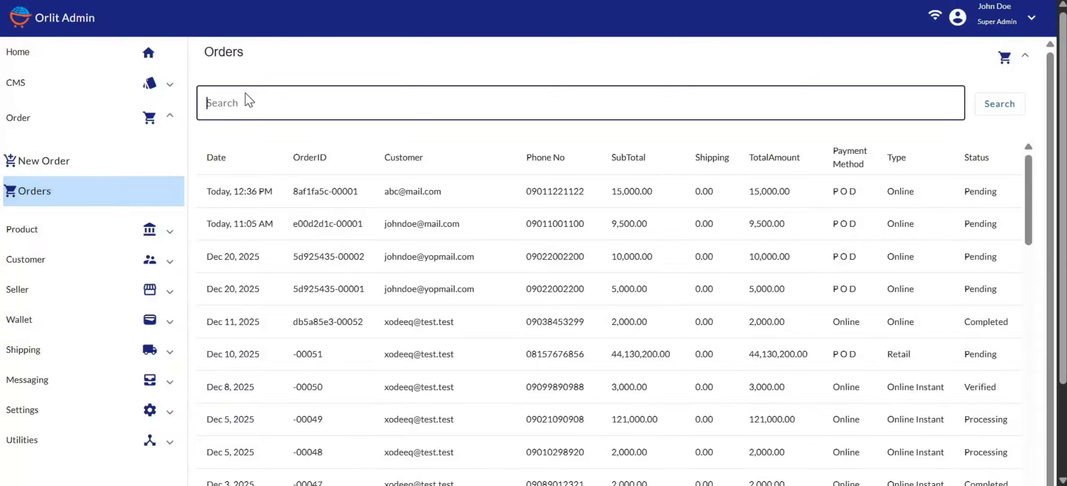
{"action": "key", "text": "ctrl+v"}
{"action": "key", "text": "Return"}
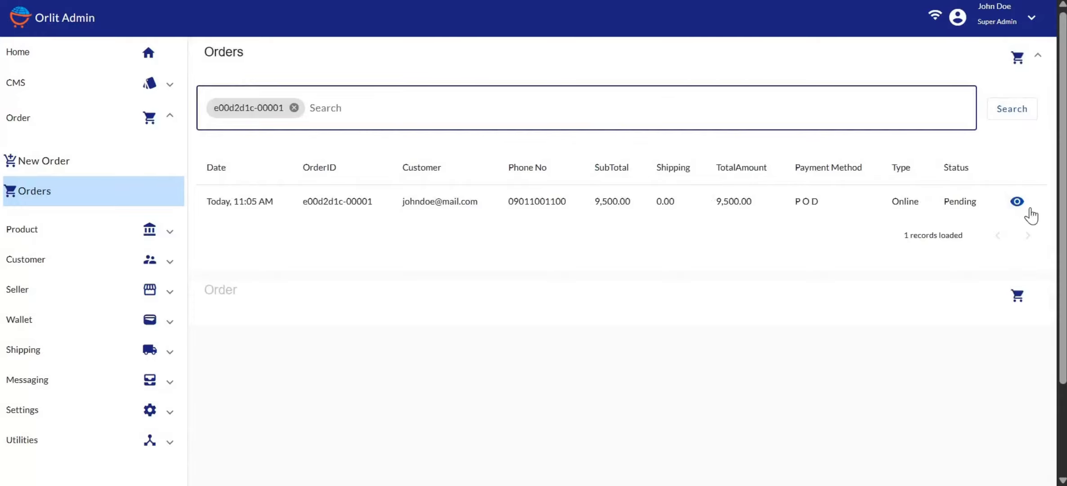
Step: Open the 9,500.00 order's details and review its size 40 Air Runner shipment from ATM STORES
{"action": "left_click", "coordinate": [1017, 203]}
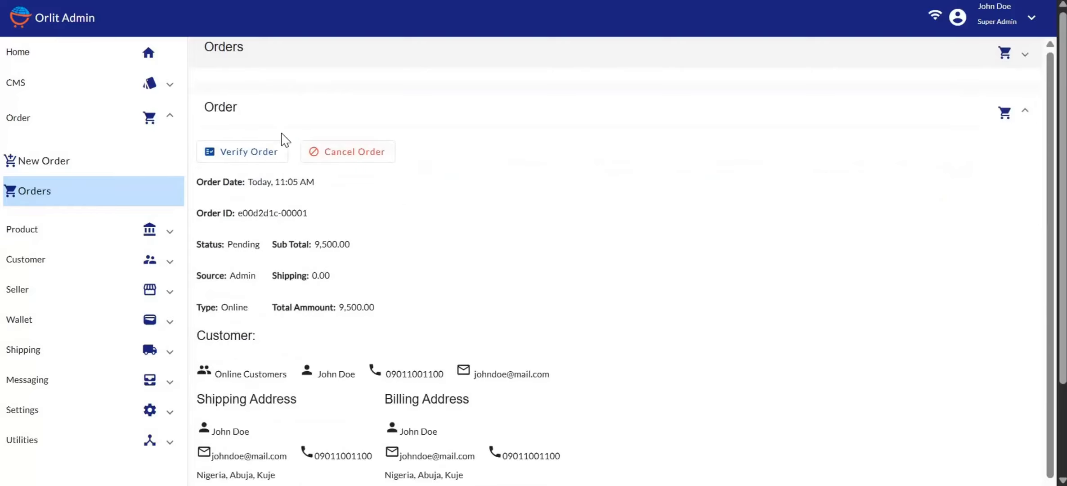
{"action": "scroll", "coordinate": [393, 191], "scroll_direction": "down", "scroll_amount": 4}
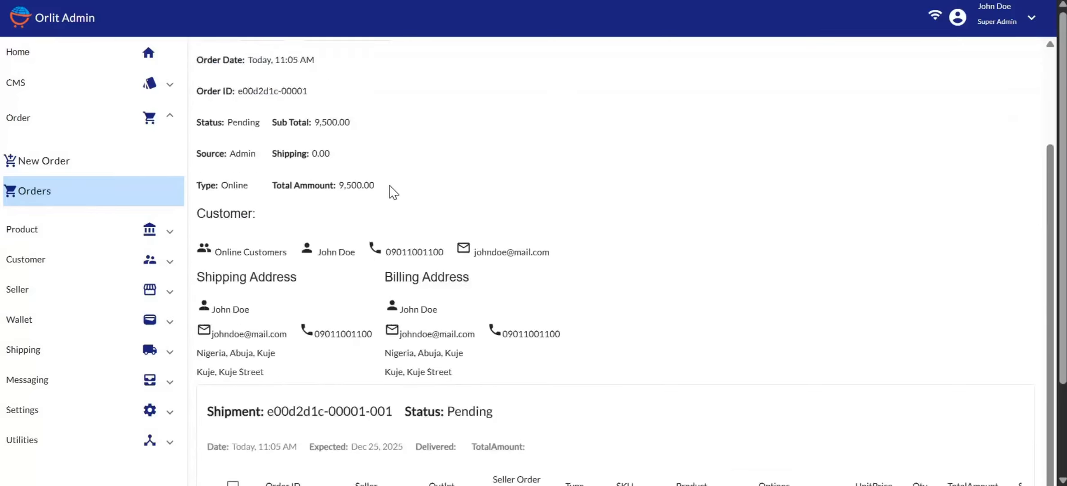
{"action": "scroll", "coordinate": [469, 298], "scroll_direction": "down", "scroll_amount": 3}
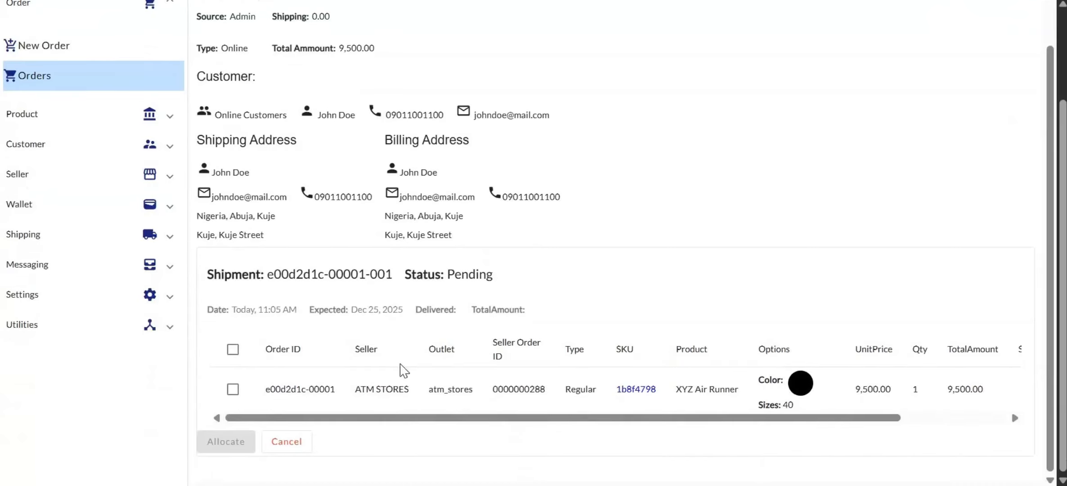
{"action": "scroll", "coordinate": [682, 384], "scroll_direction": "right", "scroll_amount": 1}
{"action": "scroll", "coordinate": [682, 385], "scroll_direction": "right", "scroll_amount": 2}
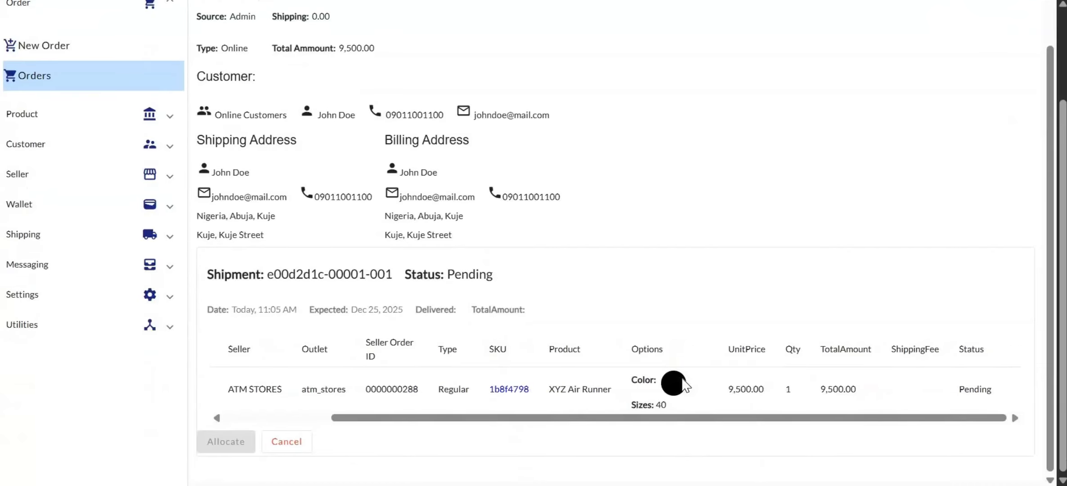
{"action": "scroll", "coordinate": [682, 384], "scroll_direction": "left", "scroll_amount": 3}
{"action": "scroll", "coordinate": [682, 385], "scroll_direction": "right", "scroll_amount": 3}
{"action": "scroll", "coordinate": [682, 385], "scroll_direction": "left", "scroll_amount": 3}
{"action": "scroll", "coordinate": [684, 384], "scroll_direction": "right", "scroll_amount": 3}
{"action": "scroll", "coordinate": [754, 311], "scroll_direction": "up", "scroll_amount": 3}
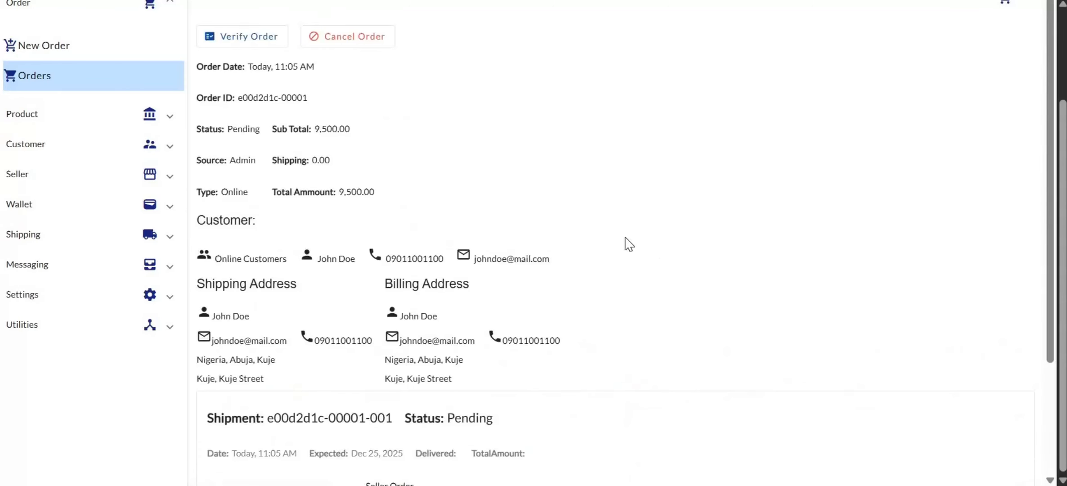
{"action": "scroll", "coordinate": [627, 244], "scroll_direction": "up", "scroll_amount": 3}
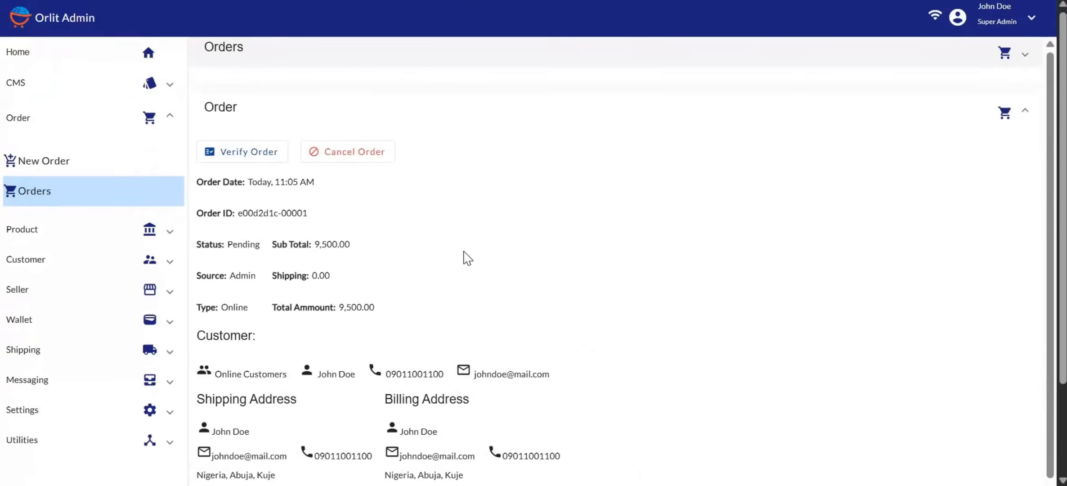